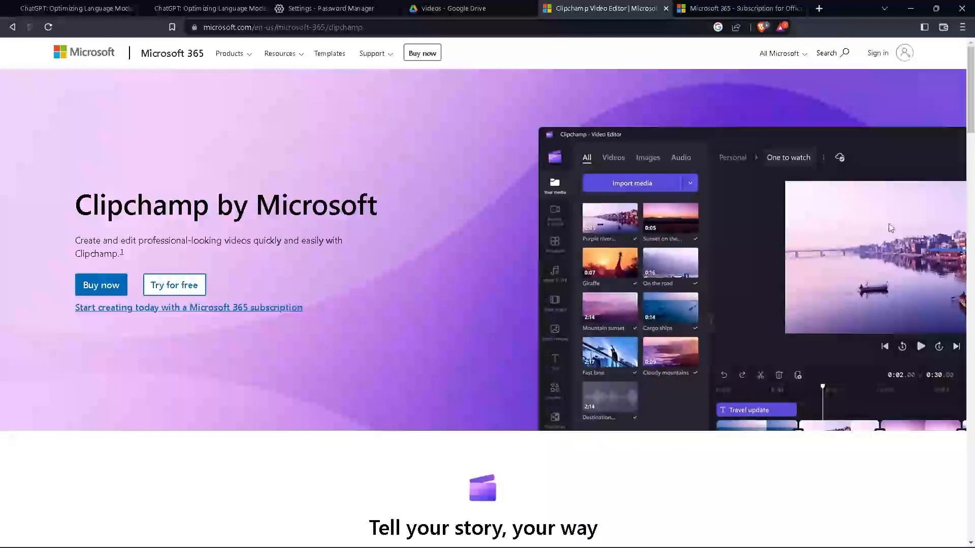
Look over the Clipchamp product page and open the Clipchamp – Video Editor desktop app from Windows search.
scroll(346, 211, "down", 10)
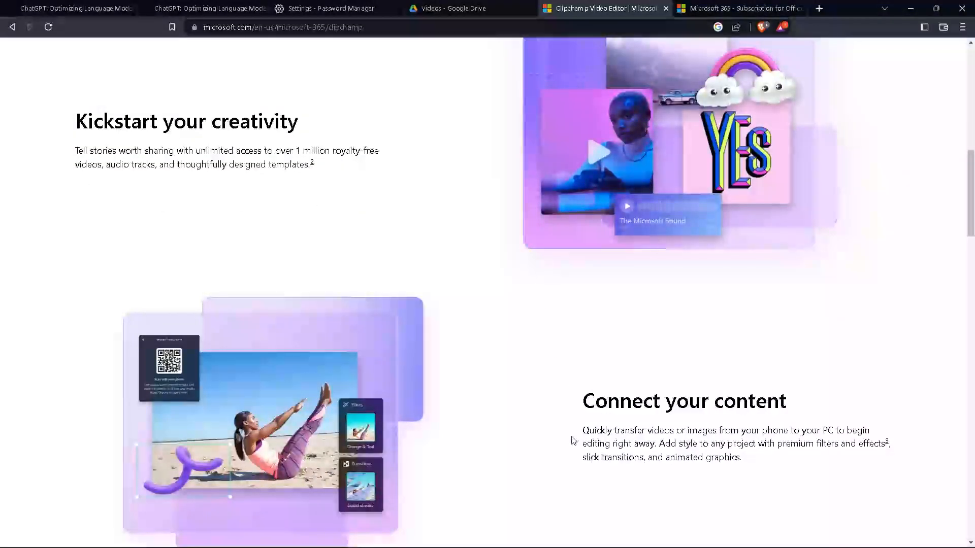
scroll(577, 444, "up", 10)
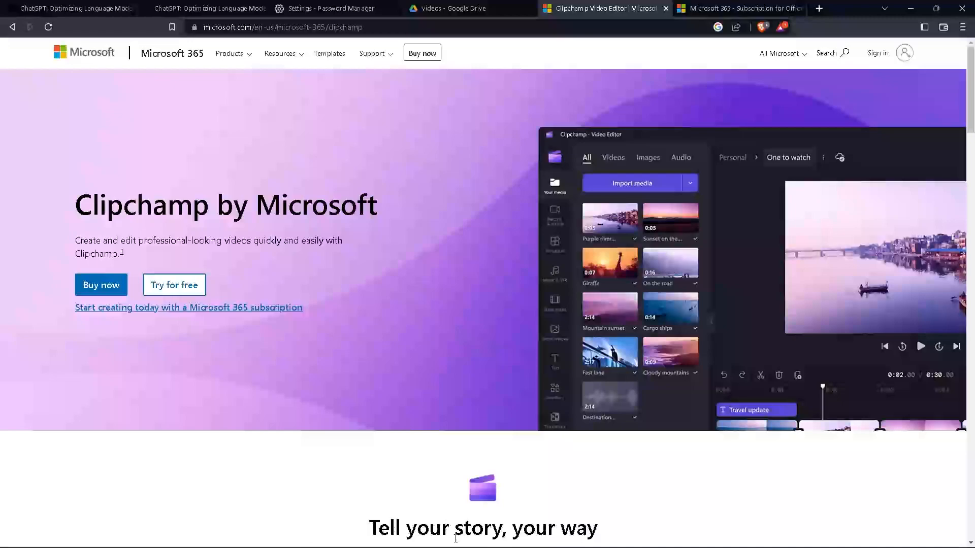
mouse_move(455, 539)
left_click(339, 543)
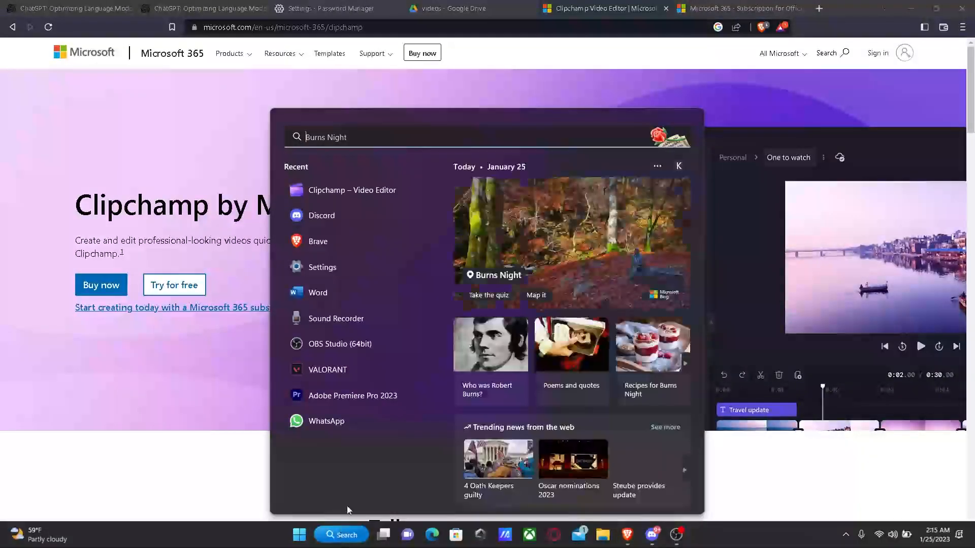
left_click(375, 193)
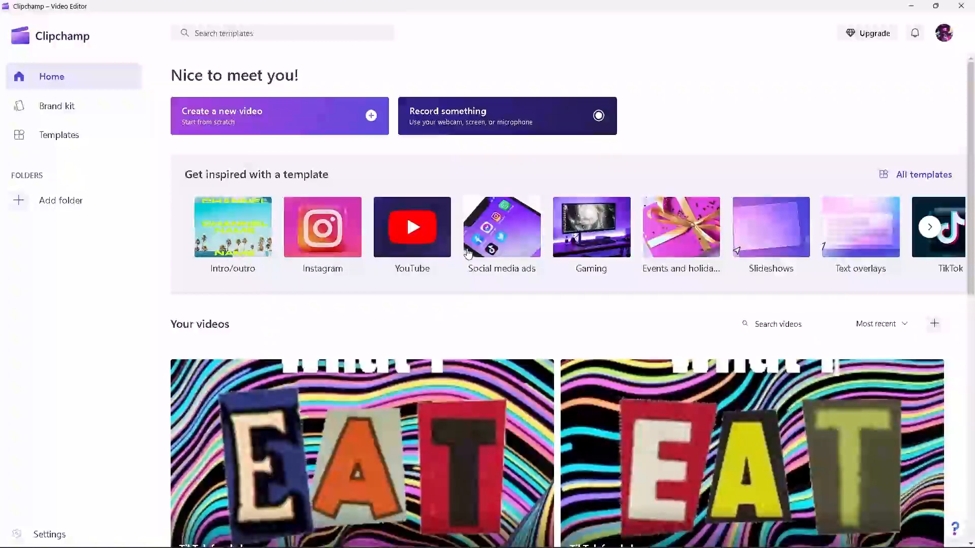
Browse the template categories and start a project from the TikTok food vlog template in the TikTok category.
left_click(929, 227)
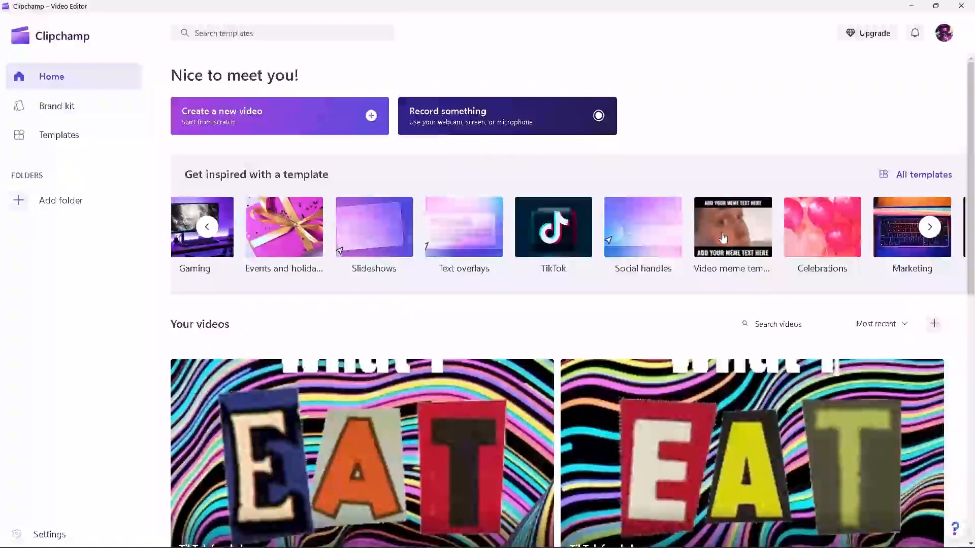
scroll(348, 293, "down", 7)
scroll(347, 298, "up", 7)
left_click(553, 238)
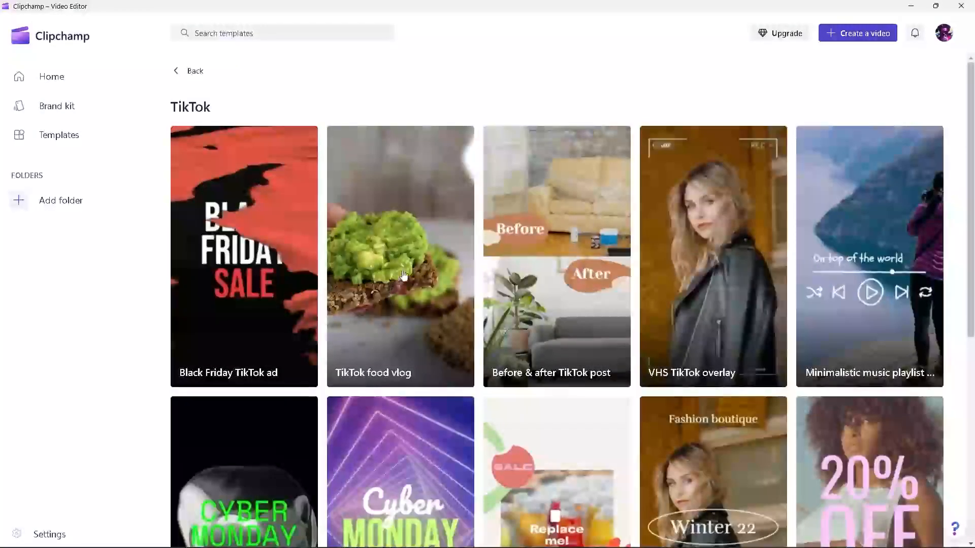
left_click(404, 274)
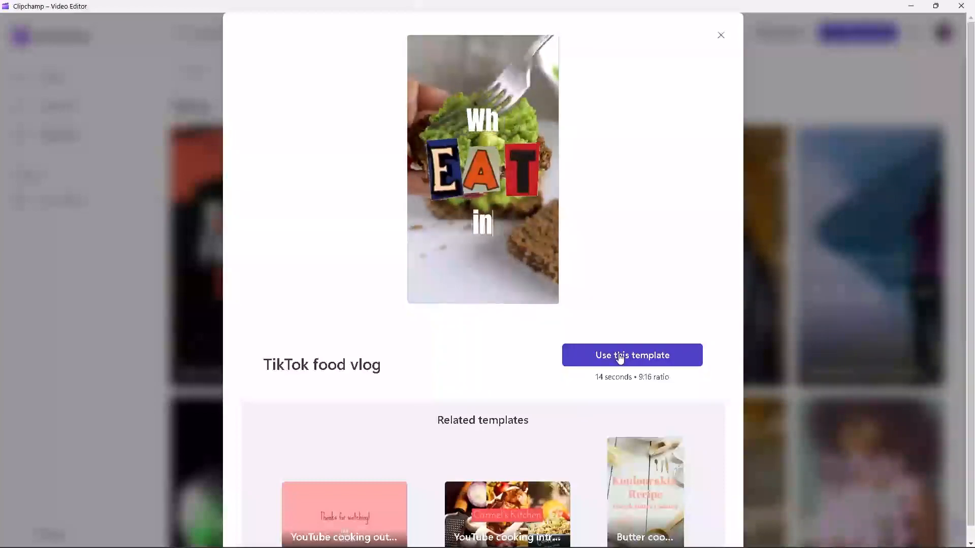
left_click(620, 356)
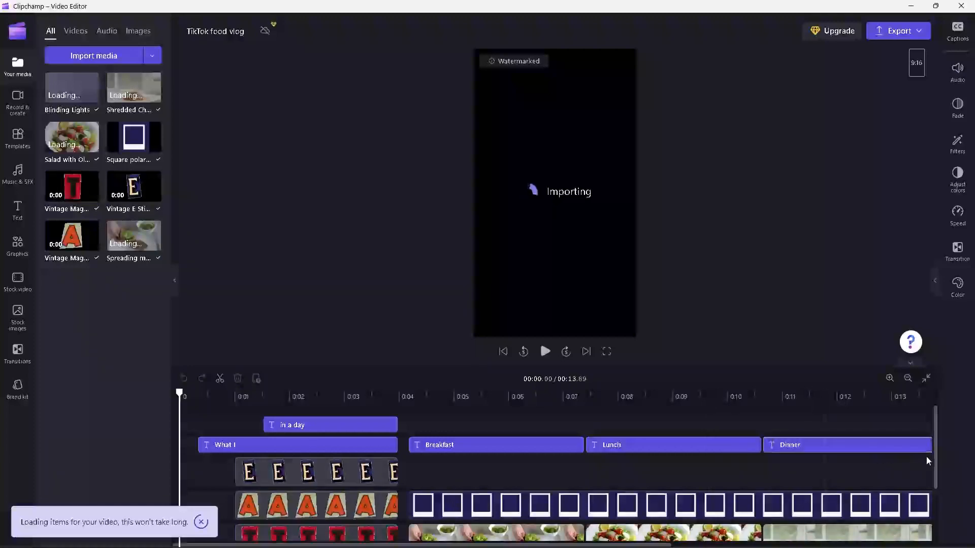
Split the opening avocado toast clip above the music track at 00:02.14 and delete its second part.
left_click_drag(934, 447, 927, 502)
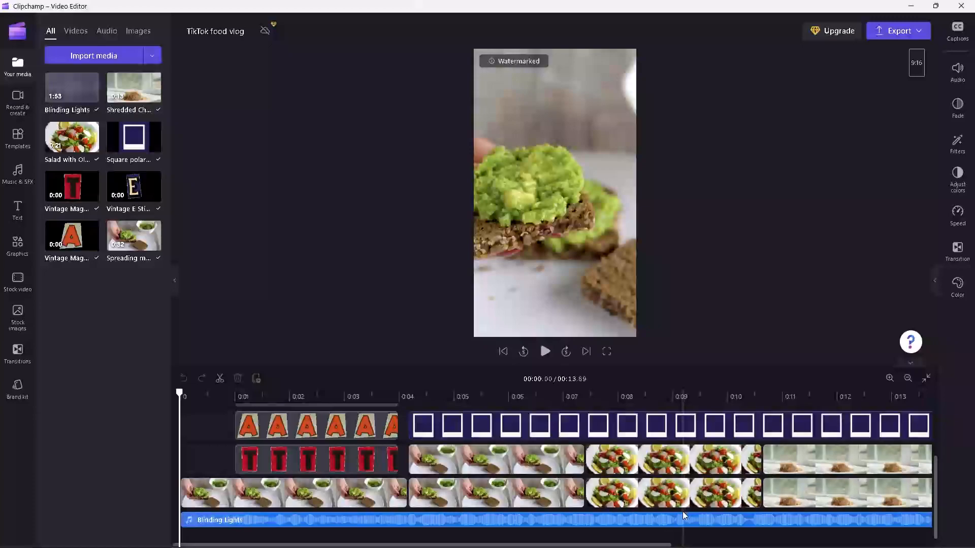
mouse_move(933, 466)
left_mouse_down()
mouse_move(929, 434)
mouse_move(927, 448)
left_mouse_up()
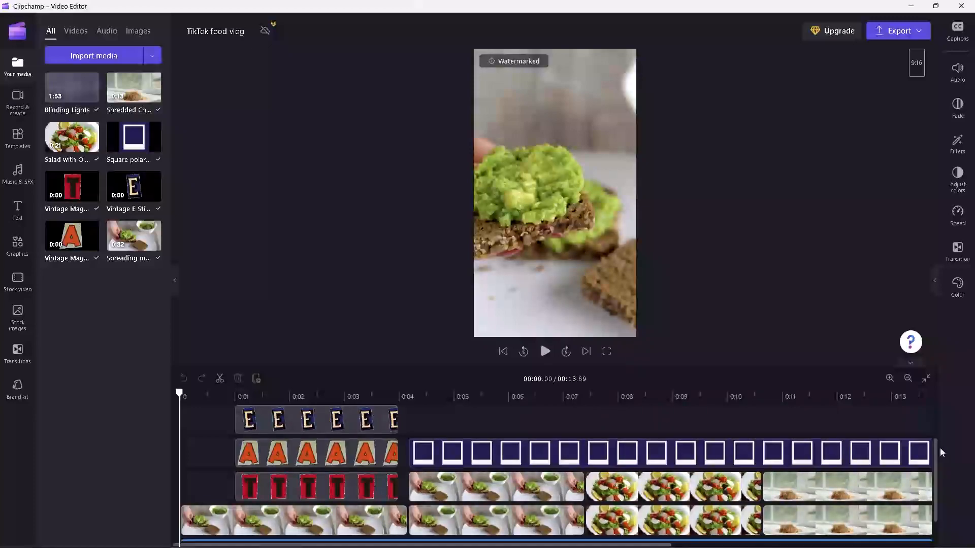
left_click_drag(935, 450, 909, 483)
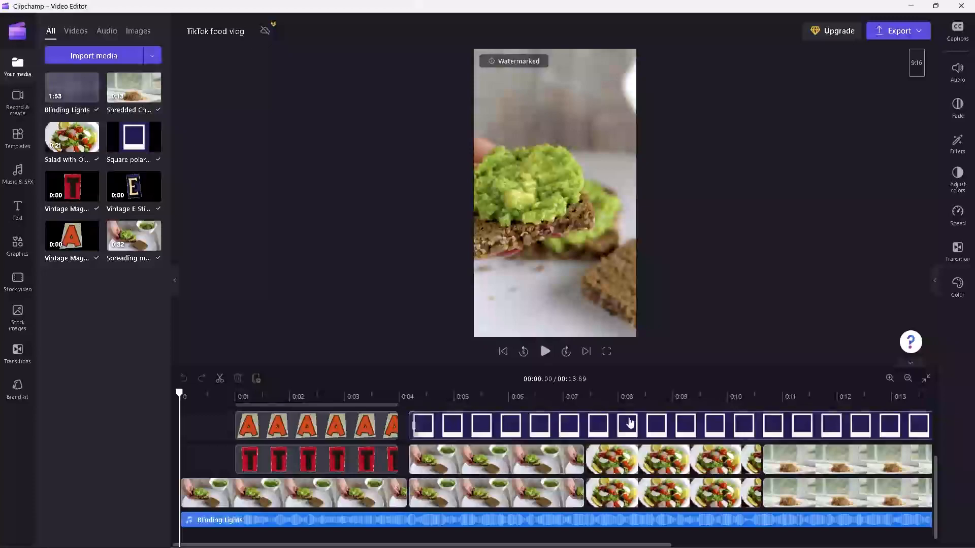
mouse_move(935, 477)
left_mouse_down()
mouse_move(938, 451)
mouse_move(937, 492)
left_mouse_up()
left_click(195, 492)
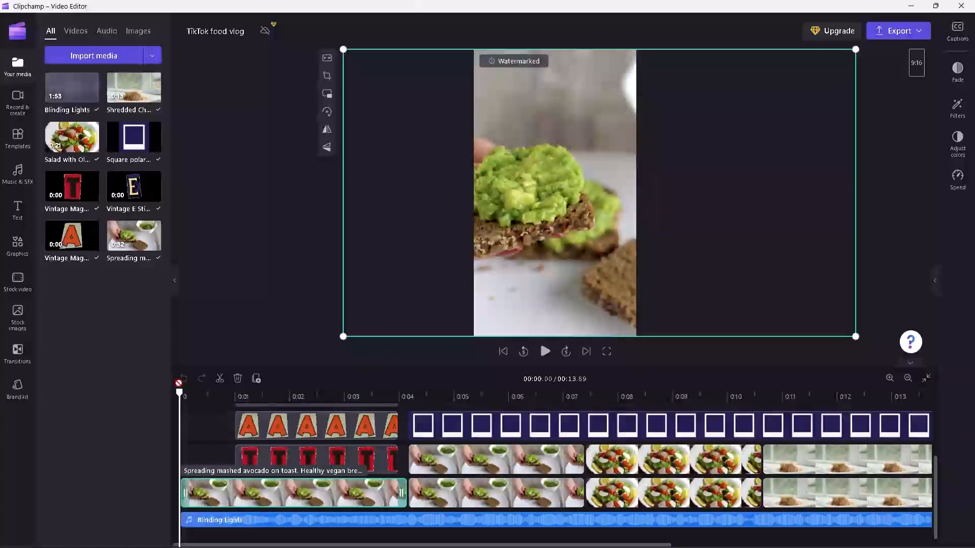
left_click_drag(179, 393, 297, 396)
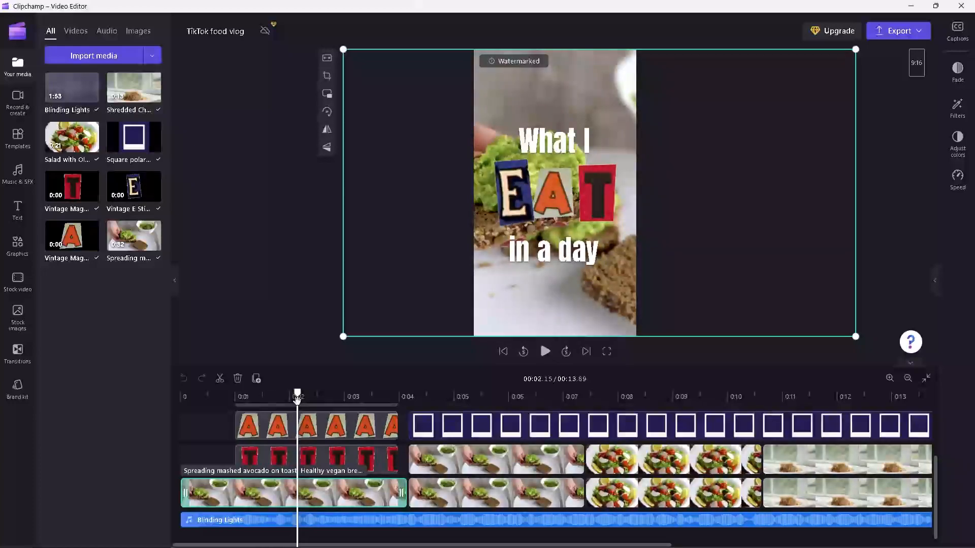
left_click_drag(296, 393, 296, 392)
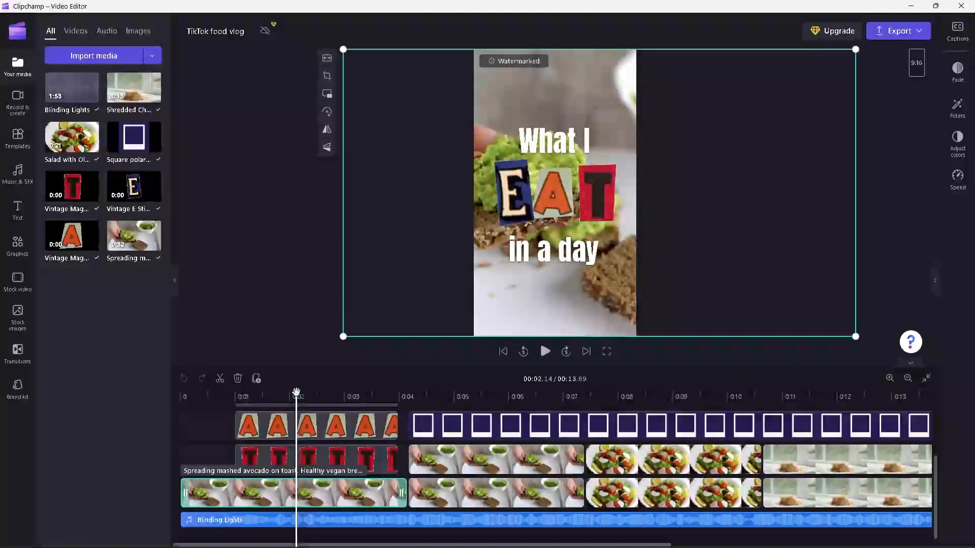
key("s")
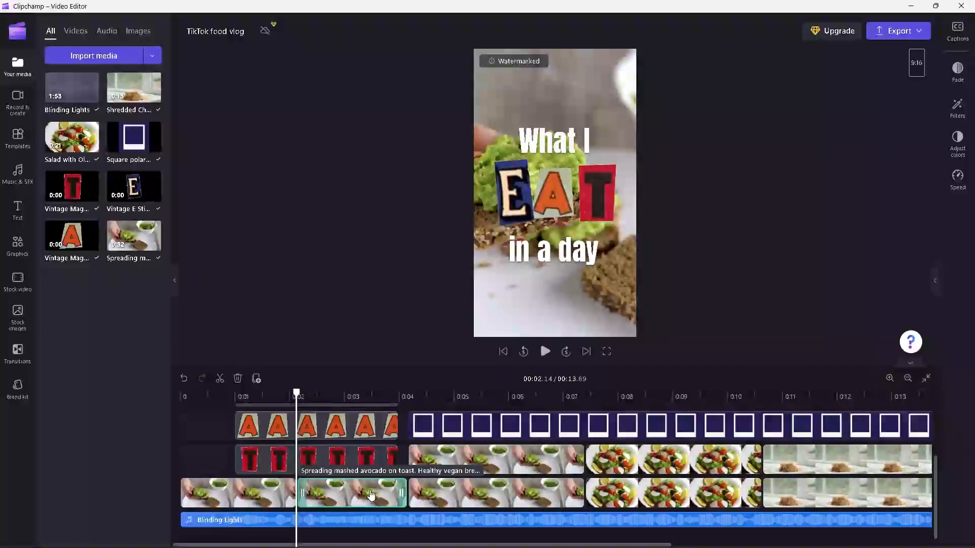
key("Delete")
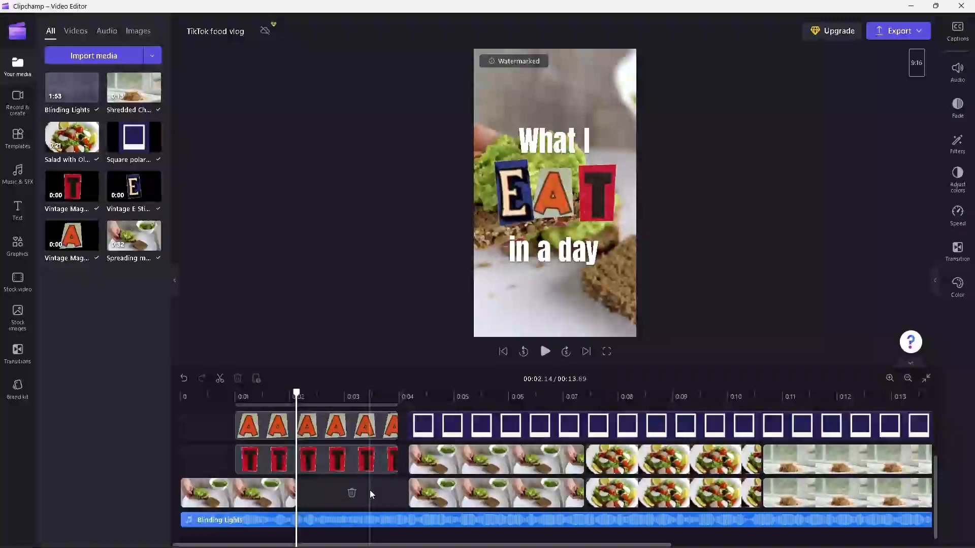
Move the remaining opening avocado clip to start at about 2.1 seconds, and delete it from the timeline.
left_click_drag(255, 491, 338, 492)
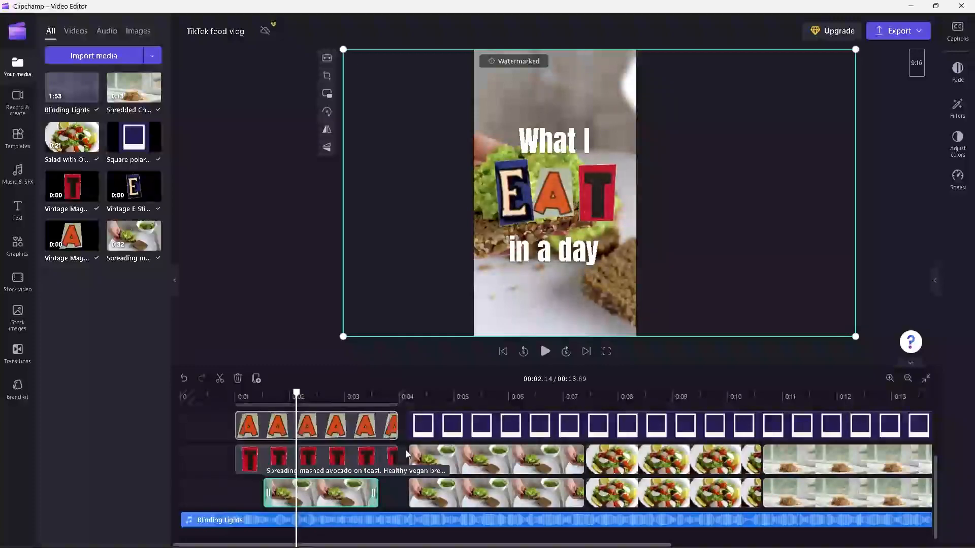
left_click_drag(330, 495, 364, 494)
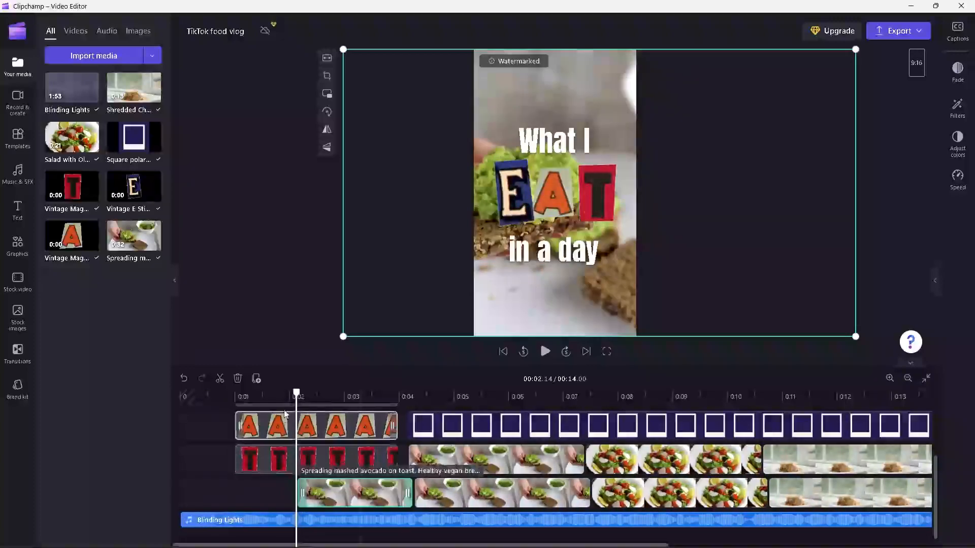
left_click_drag(296, 392, 299, 391)
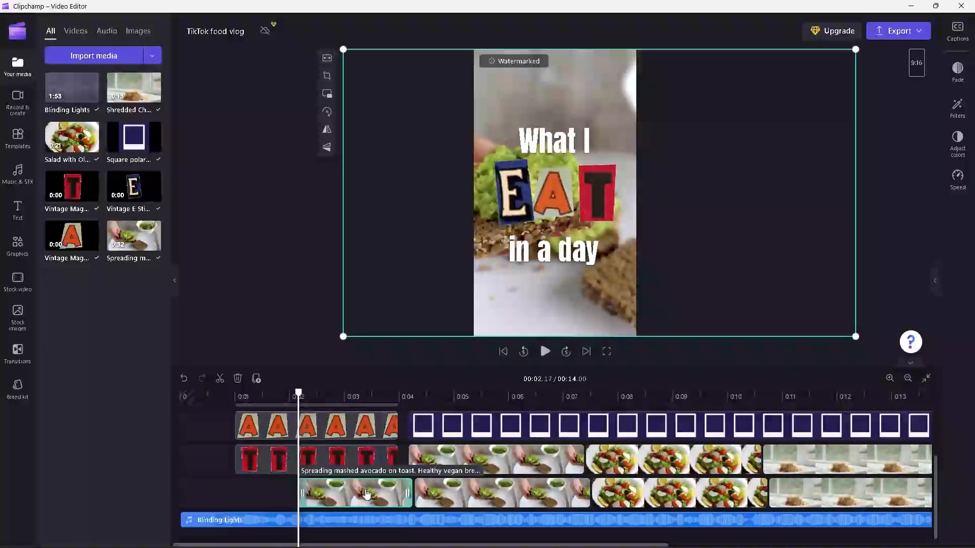
key("Delete")
left_click(349, 471)
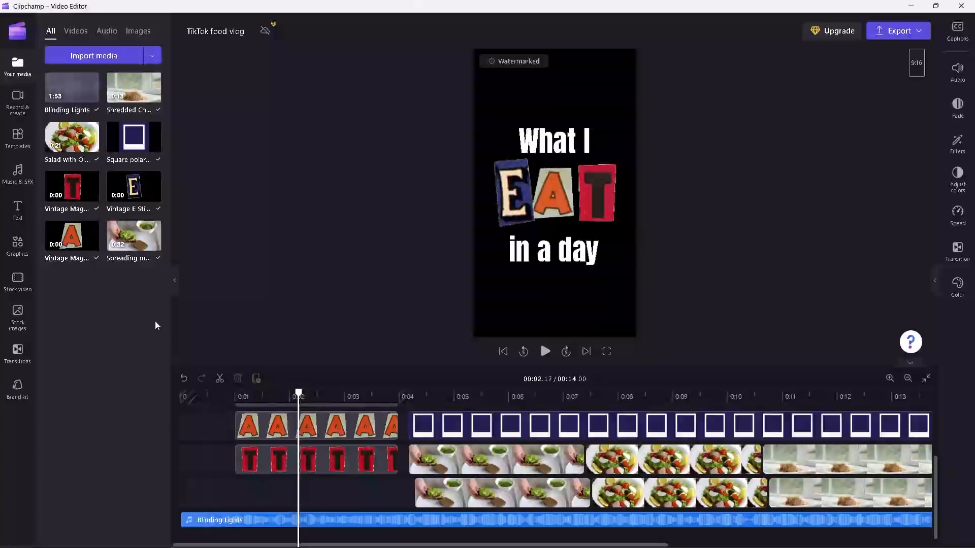
Add the free stock video "abstract colorful background with glowing lines" to the timeline and place it in the opening gap above the music.
left_click(27, 104)
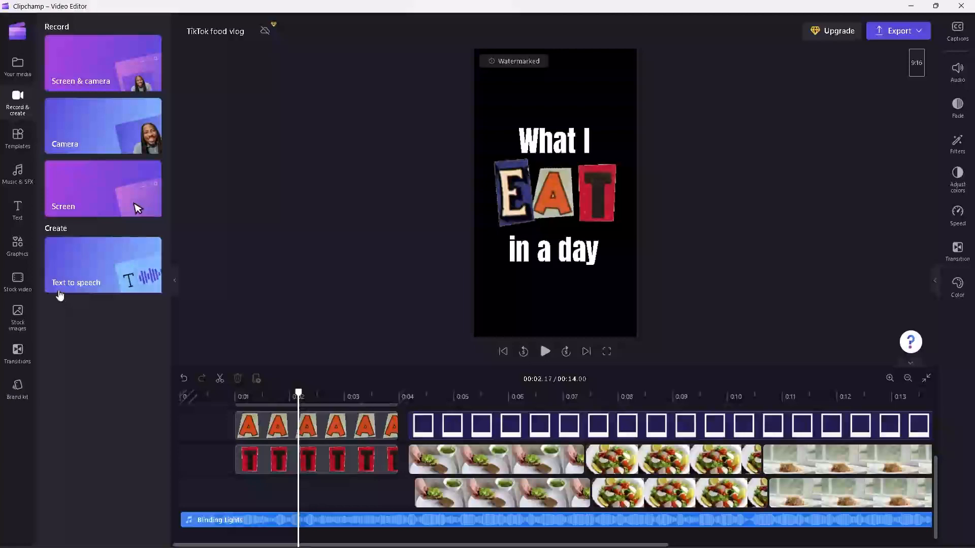
left_click(25, 279)
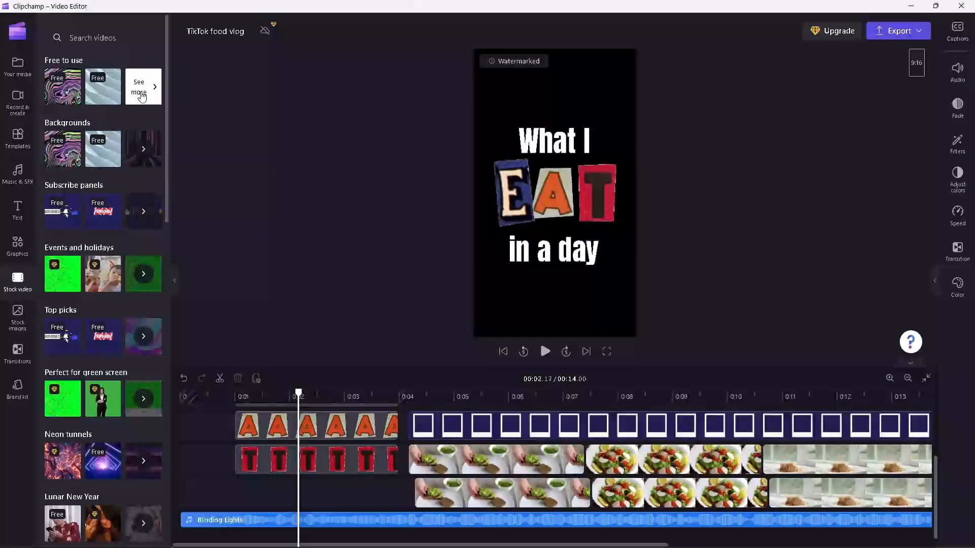
left_click(143, 91)
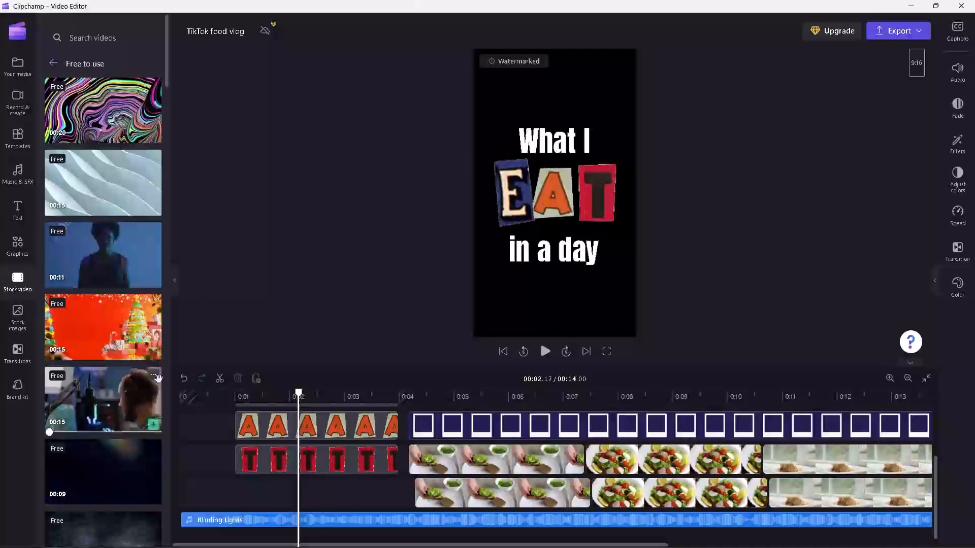
left_click(103, 111)
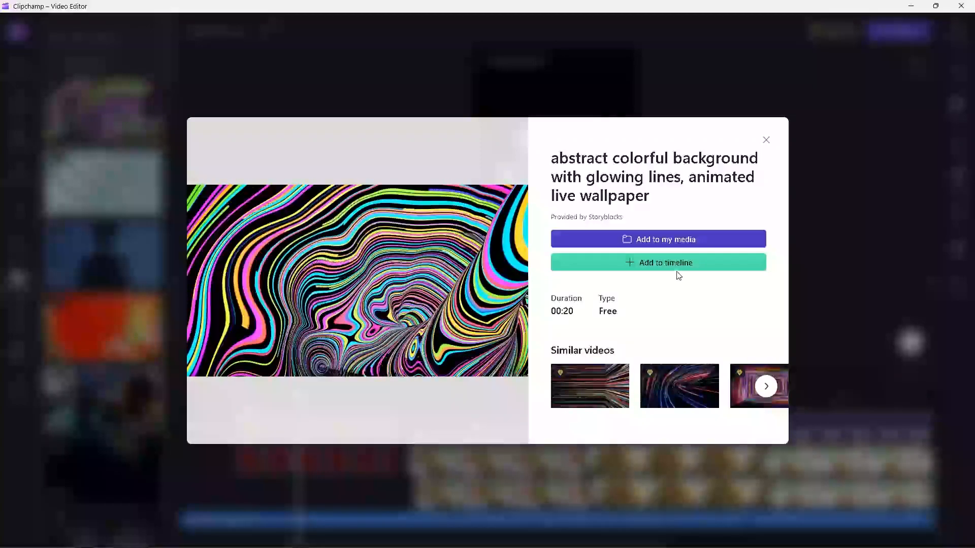
left_click(665, 263)
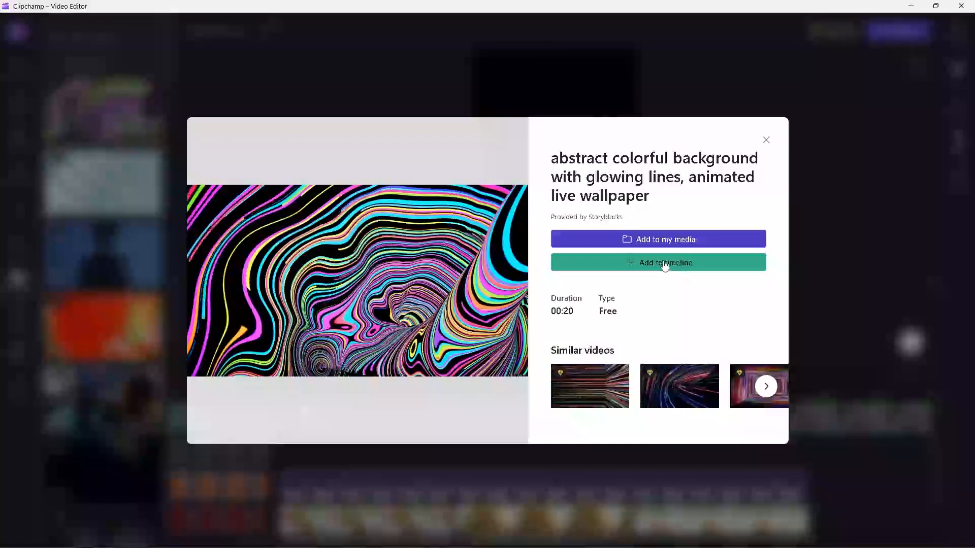
left_click(766, 140)
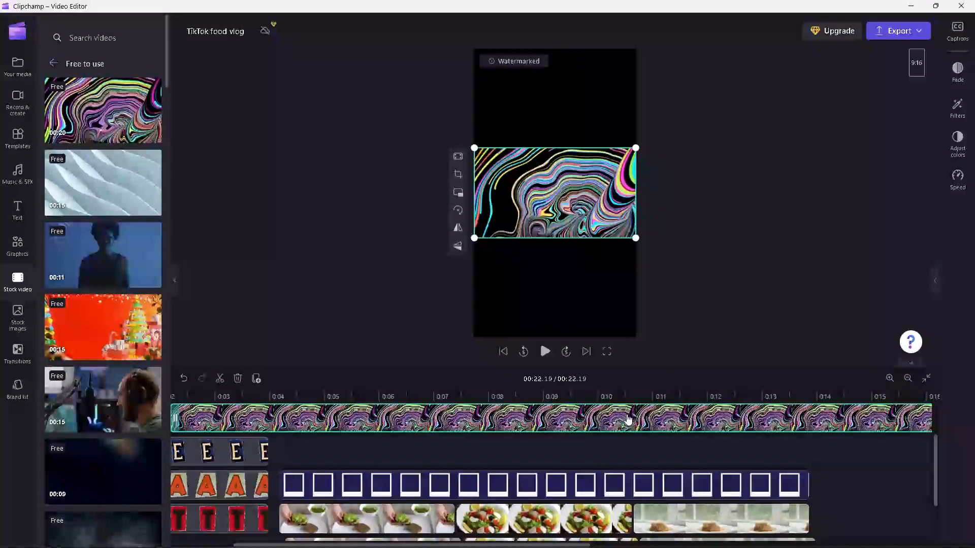
left_click_drag(622, 420, 304, 487)
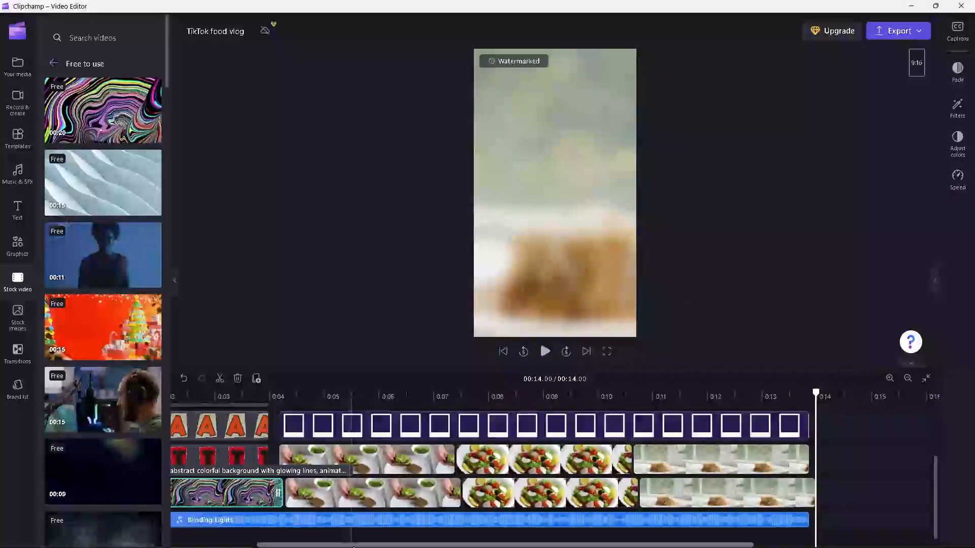
Enlarge the abstract background clip in the preview and position it to fill the whole 9:16 frame behind the title.
left_click_drag(357, 546, 187, 541)
left_click_drag(293, 393, 318, 437)
scroll(273, 437, "up", 1)
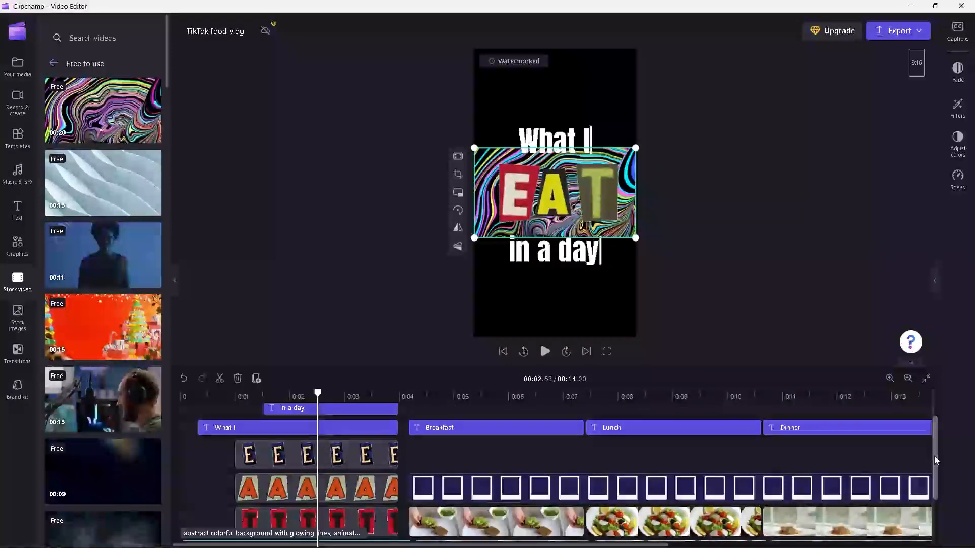
scroll(937, 460, "down", 3)
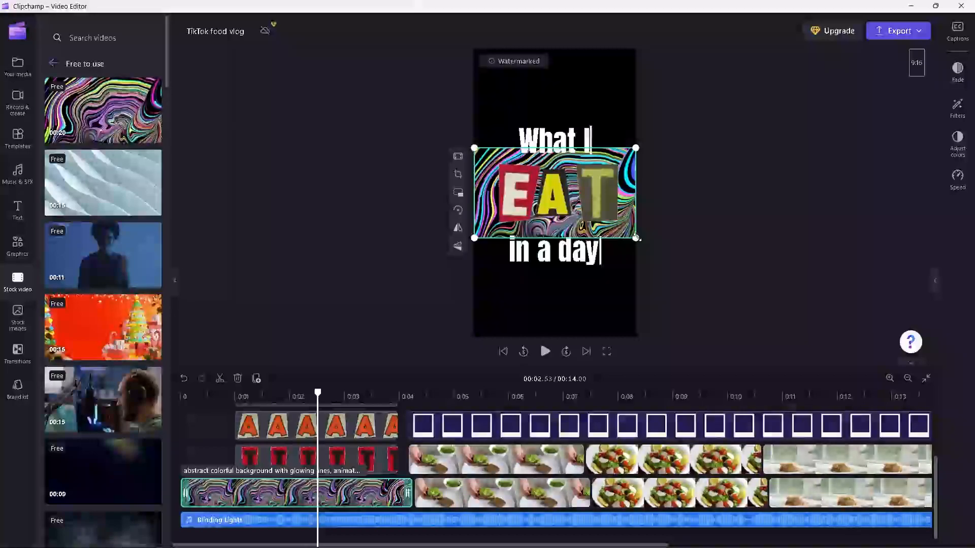
left_click_drag(636, 237, 796, 328)
left_click_drag(476, 149, 238, 15)
left_click_drag(703, 211, 698, 225)
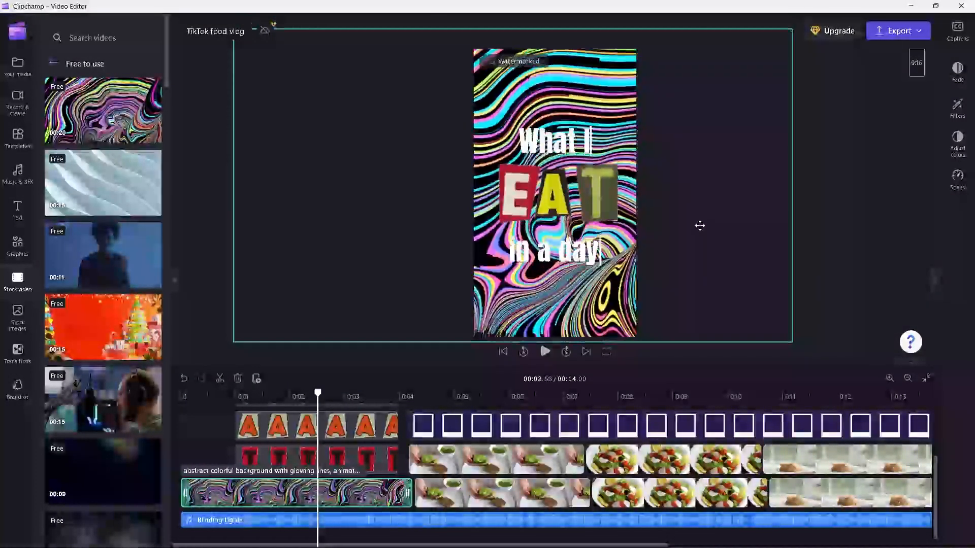
Trim the abstract background clip to end with the EAT letter stickers, and align the following avocado clip's start with the clip above it.
left_click_drag(318, 393, 391, 392)
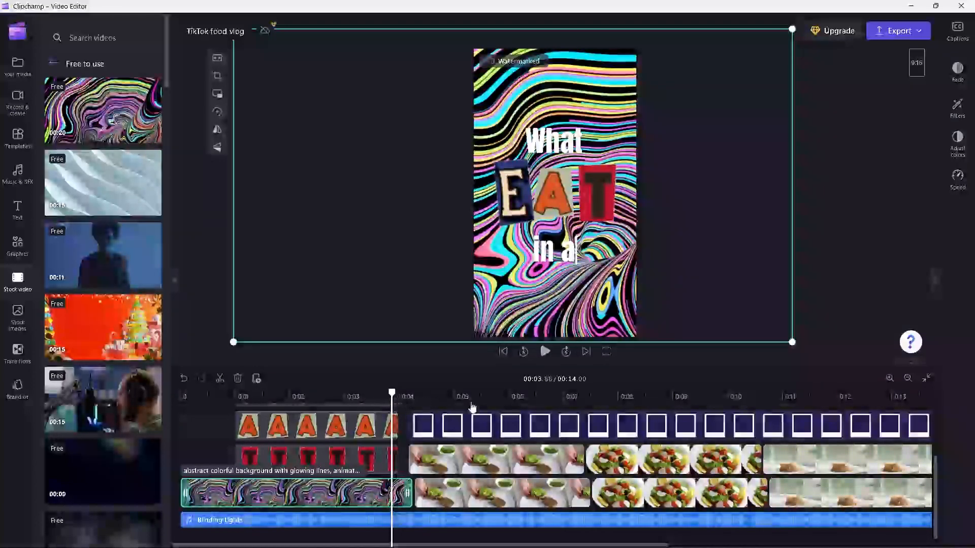
left_click(889, 378)
left_click(889, 379)
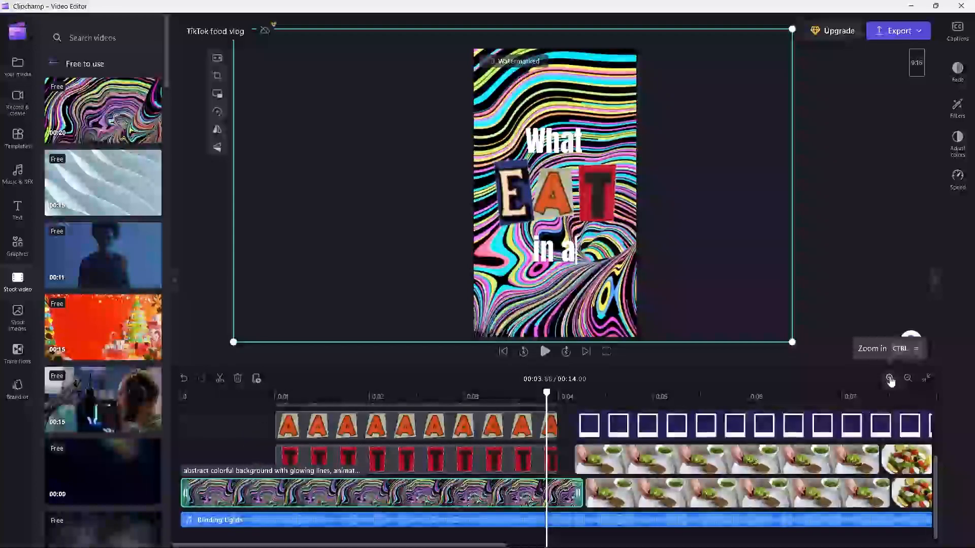
left_click(889, 379)
left_click(889, 379)
left_click(889, 379)
left_click_drag(563, 392, 599, 392)
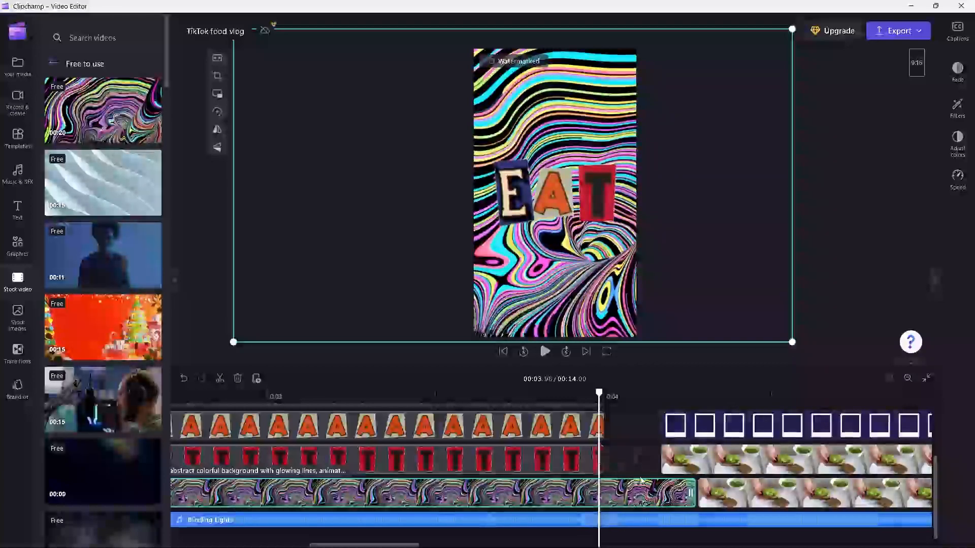
left_click_drag(690, 488, 598, 492)
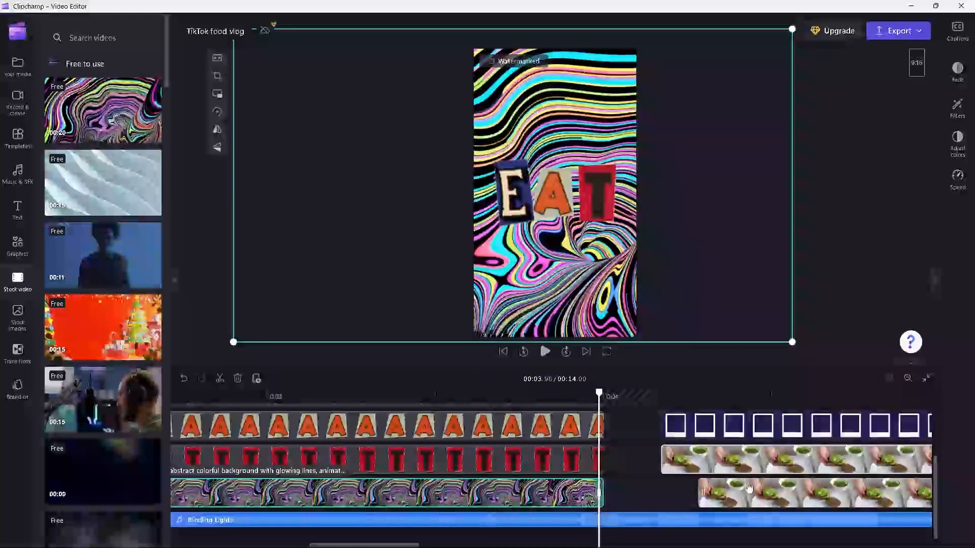
left_click(757, 496)
left_click_drag(756, 496, 718, 496)
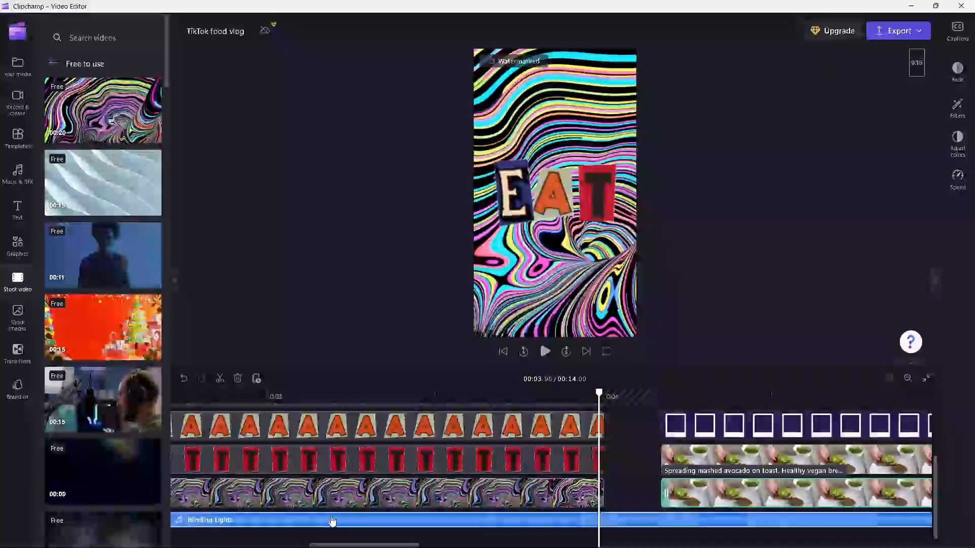
Trim the start of the abstract background clip to about 1 second, in line with the EAT letter stickers.
left_click_drag(358, 544, 188, 545)
left_click_drag(184, 493, 518, 493)
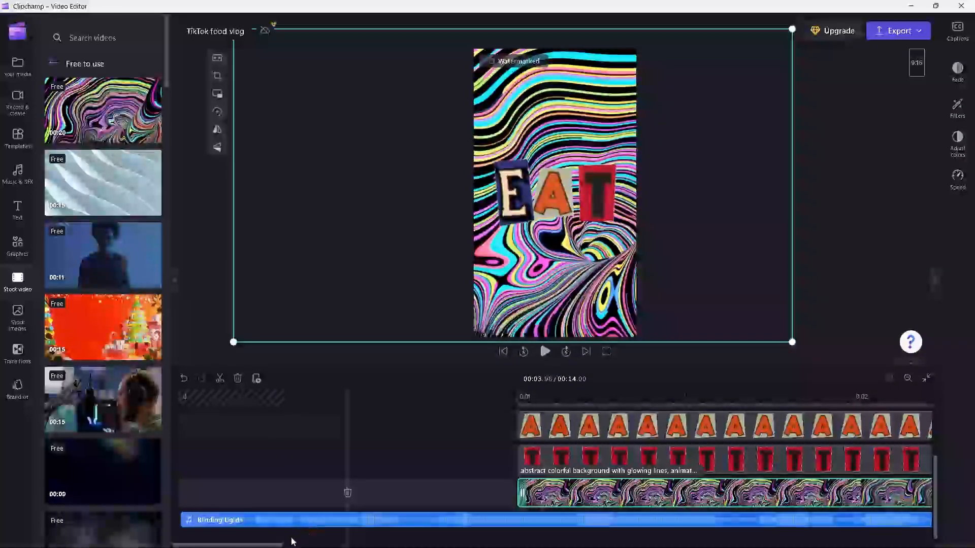
left_click_drag(272, 544, 331, 541)
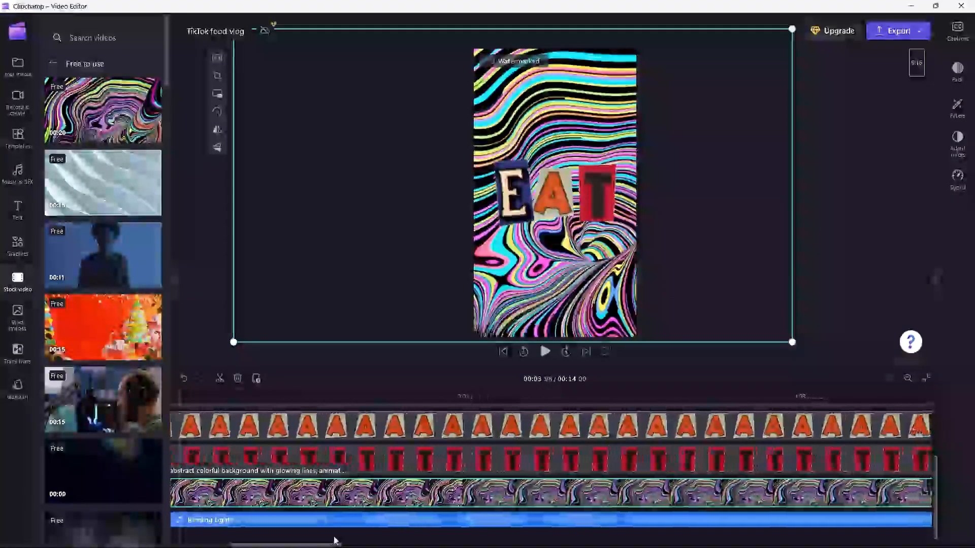
Select the polaroid frame and all Breakfast, Lunch and Dinner items together, and move them earlier towards the end of the opening.
left_click(907, 379)
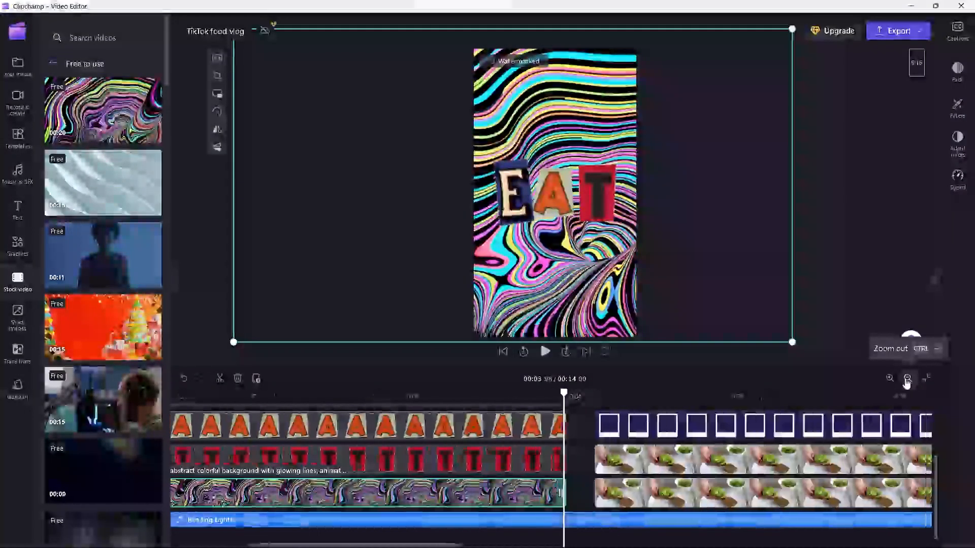
left_click(906, 379)
mouse_move(554, 392)
left_mouse_down()
mouse_move(568, 391)
mouse_move(545, 390)
mouse_move(554, 391)
left_mouse_up()
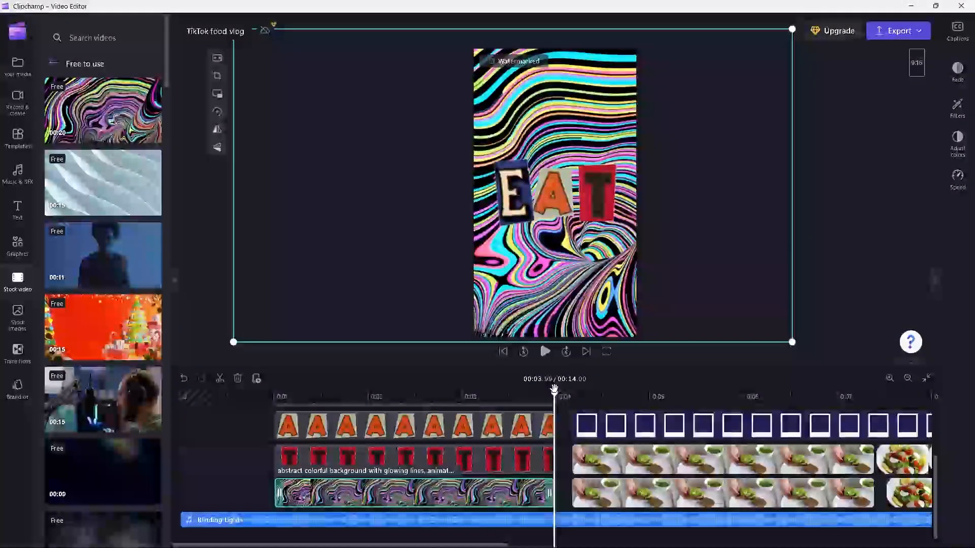
left_click(907, 378)
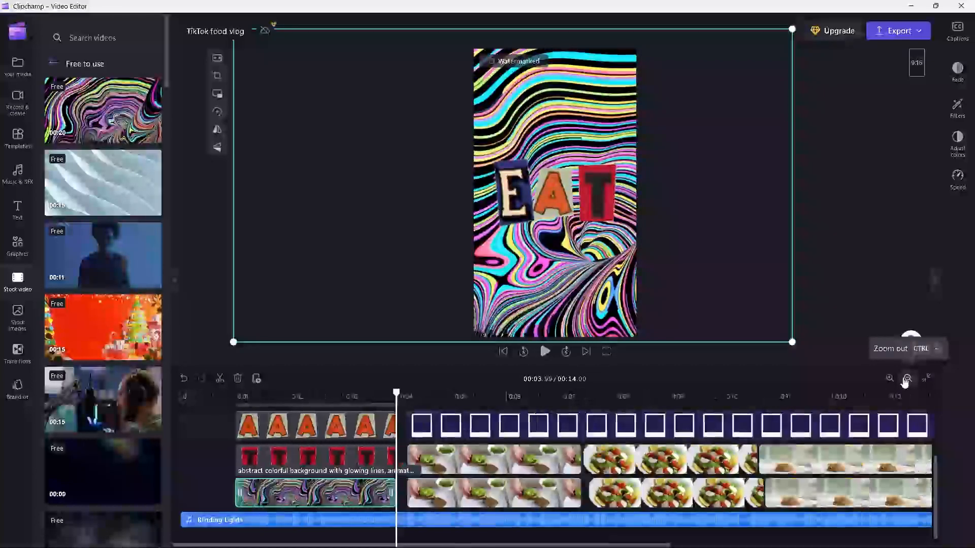
left_click(907, 378)
left_click_drag(931, 467, 936, 421)
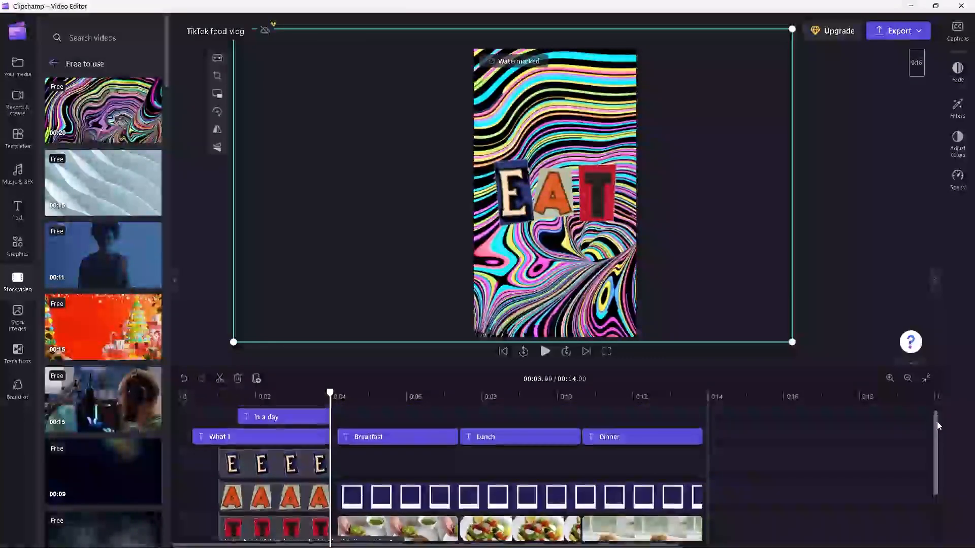
left_click_drag(732, 423, 399, 459)
left_click_drag(330, 394, 325, 397)
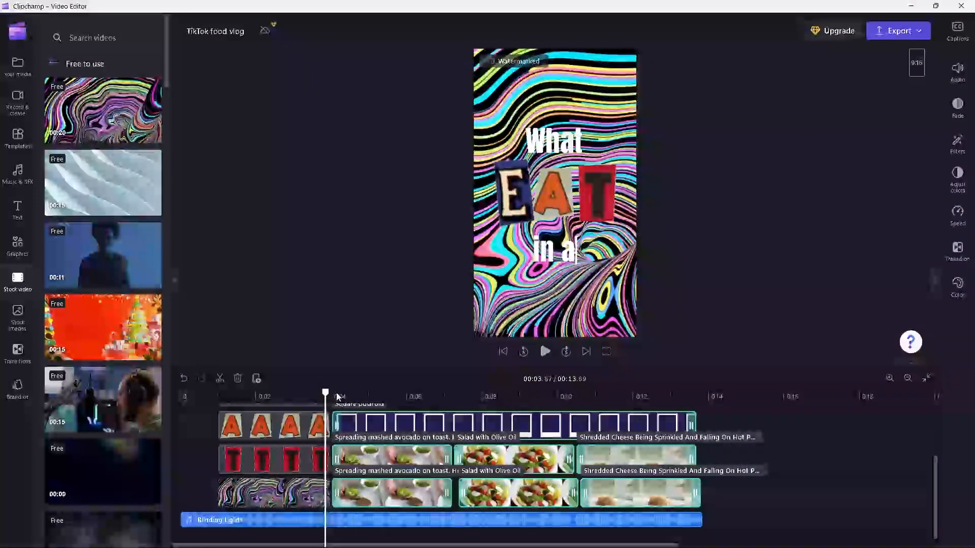
Mark the end of the EAT opening with the playhead at about 4 seconds and nudge the selected meal clips against it.
left_click(889, 378)
left_click(889, 378)
left_click(890, 377)
left_click_drag(564, 394, 577, 394)
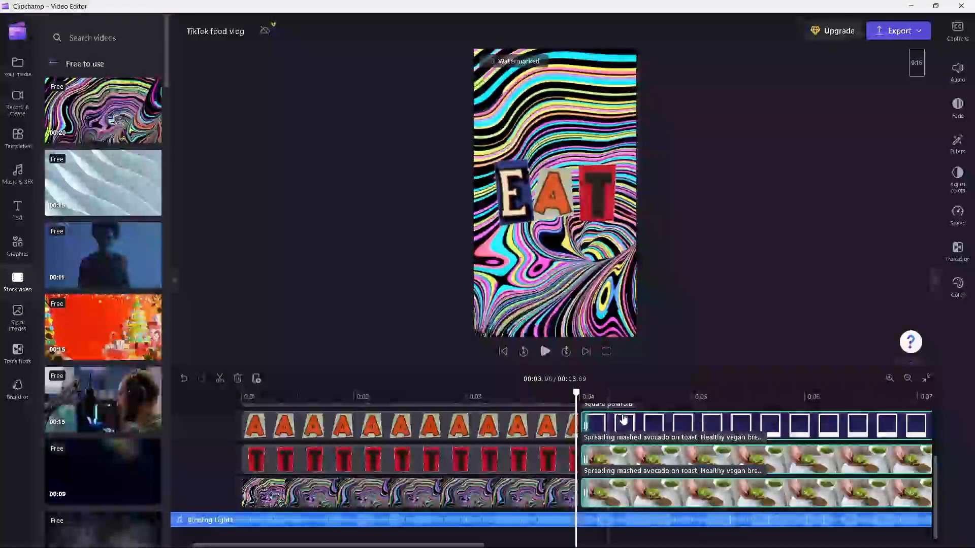
left_click_drag(622, 418, 620, 425)
scroll(604, 417, "right", 15)
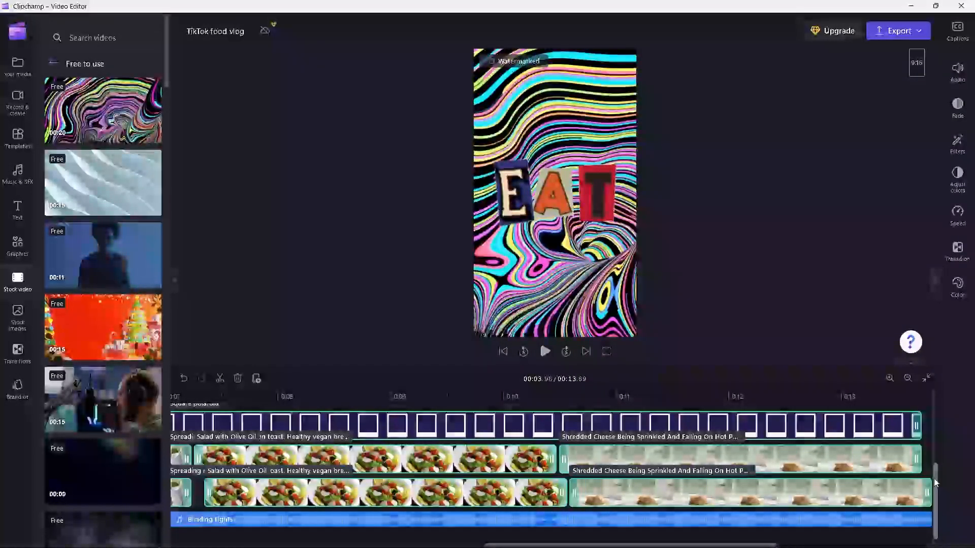
left_click_drag(480, 494, 492, 495)
key("ctrl+z")
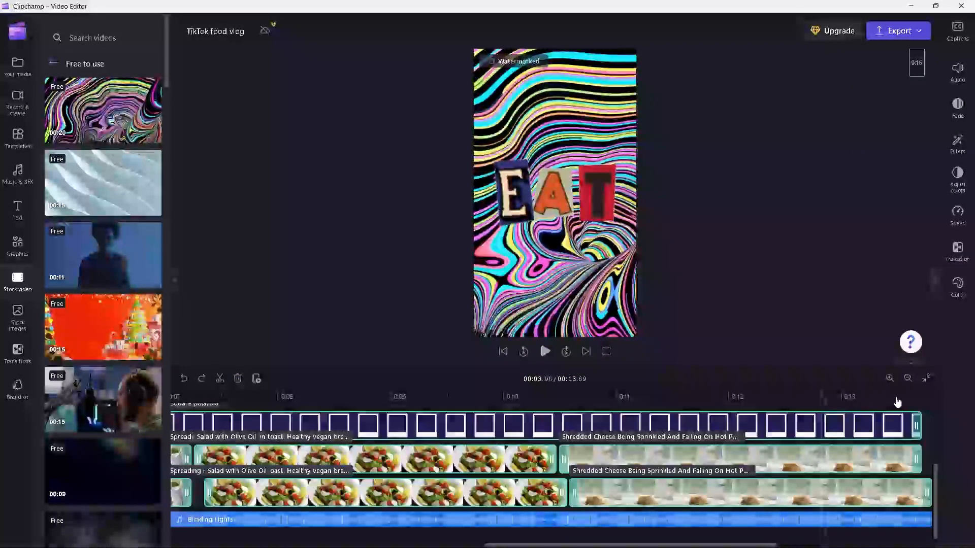
Give the abstract background clip a 0.2-second fade in and a 0.1-second fade out.
left_click(907, 379)
left_click(906, 379)
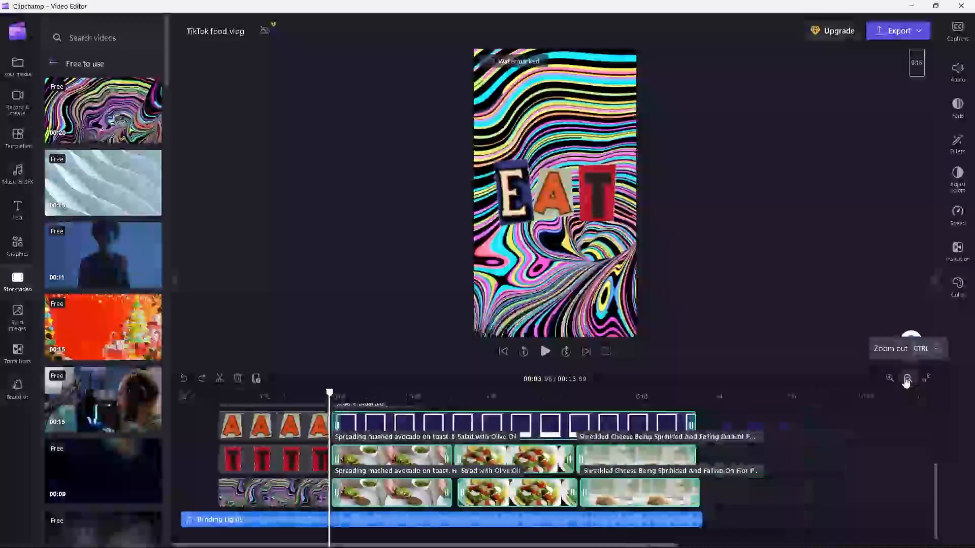
left_click(907, 379)
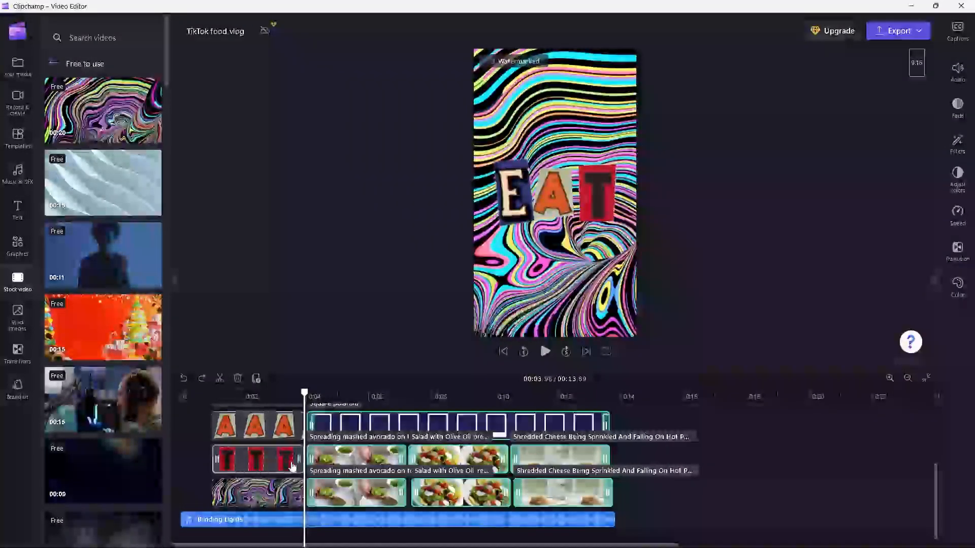
left_click(291, 507)
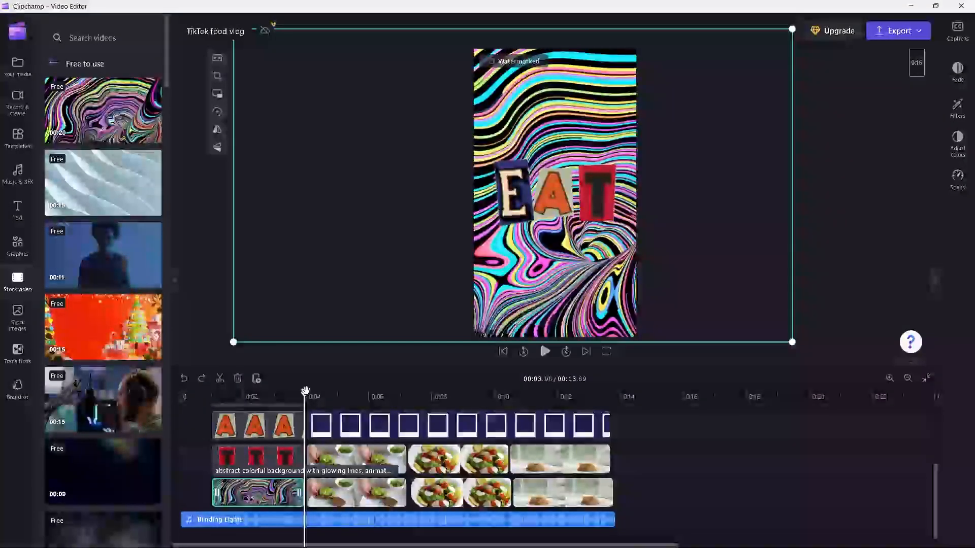
left_click(957, 71)
left_click_drag(814, 91, 820, 122)
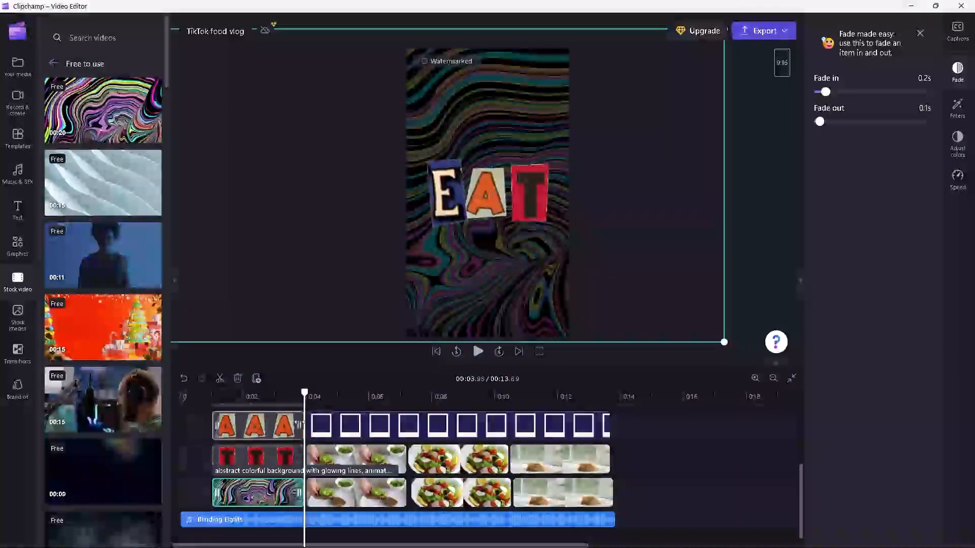
Preview the transition from the opening title into the Breakfast section, up to 5 seconds.
left_click_drag(310, 398, 318, 396)
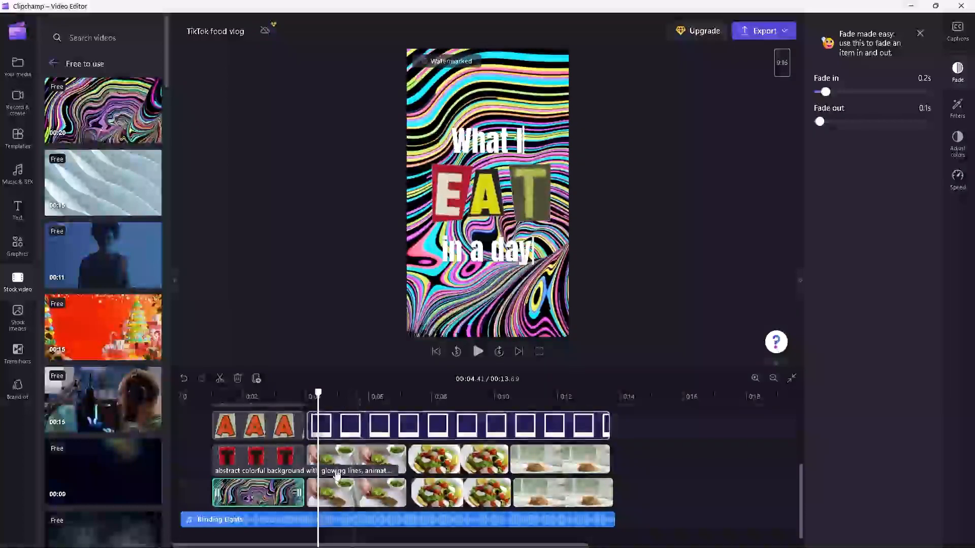
left_click(327, 472)
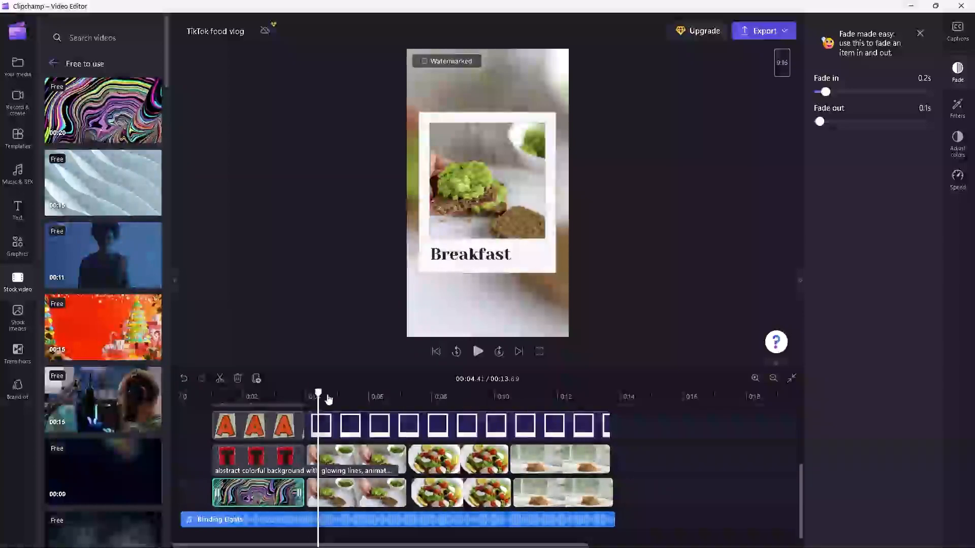
left_click_drag(319, 390, 337, 391)
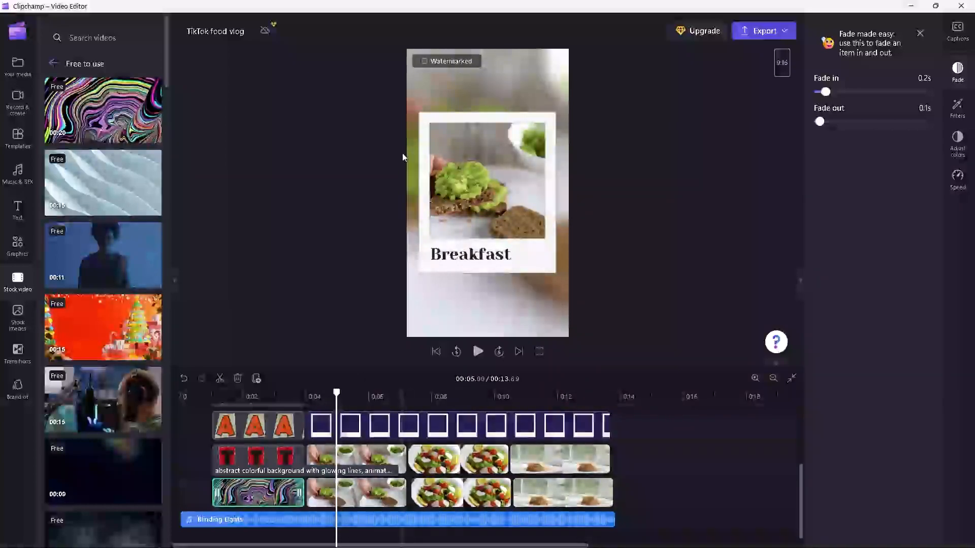
Review the Free and Essentials plans for removing the watermark, including yearly billing, and close the plan comparison.
left_click(447, 61)
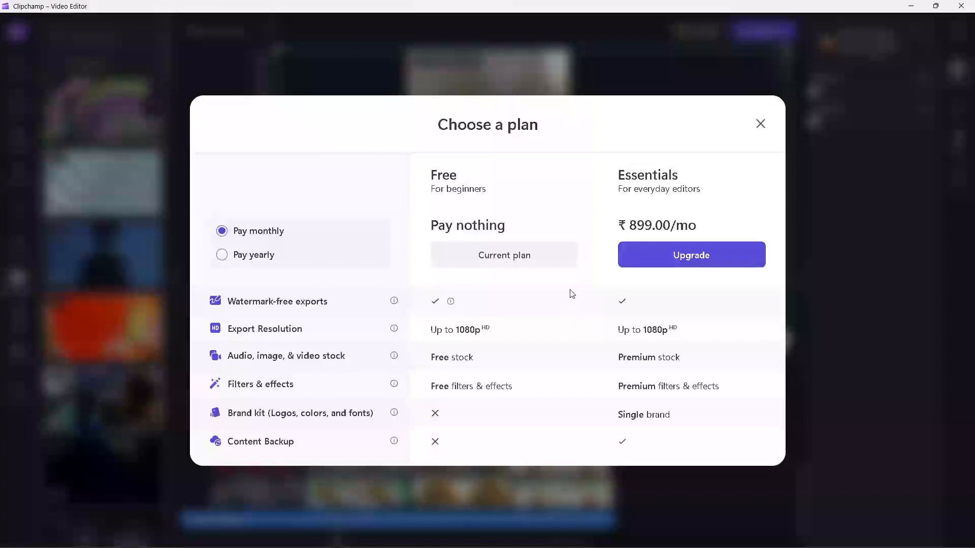
mouse_move(452, 303)
mouse_move(394, 438)
left_click(331, 253)
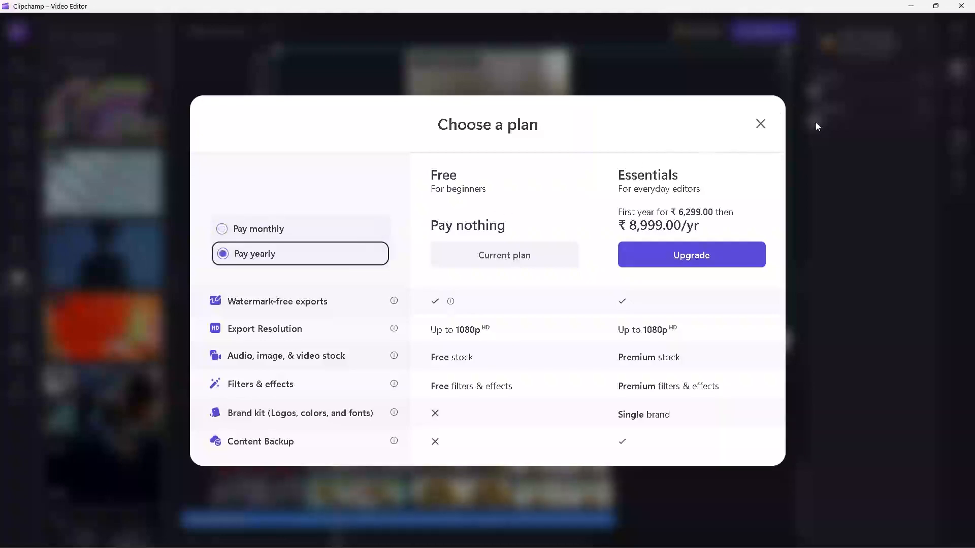
left_click(760, 124)
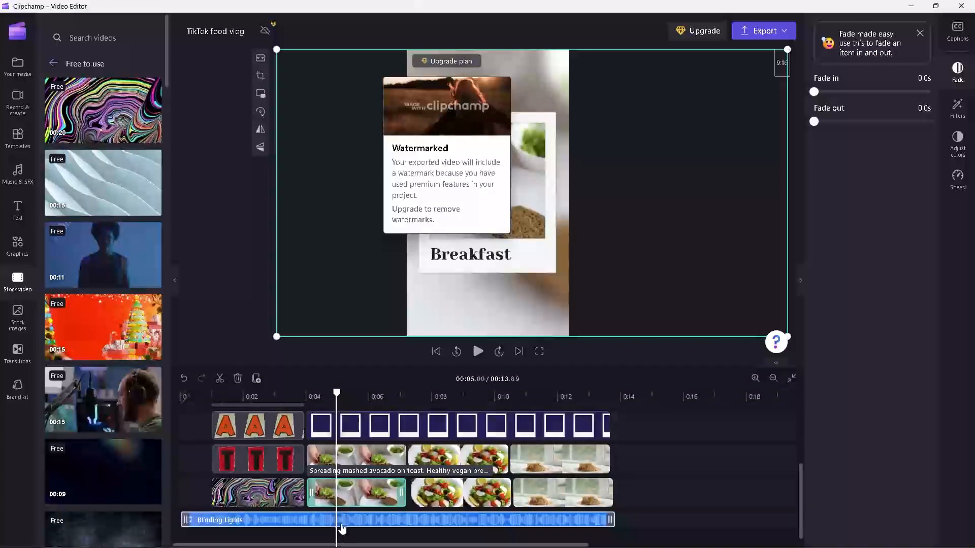
Replace the Blinding Lights track with the free music "Somewhere In The Mountains", placed at the very start of the timeline.
left_click(429, 523)
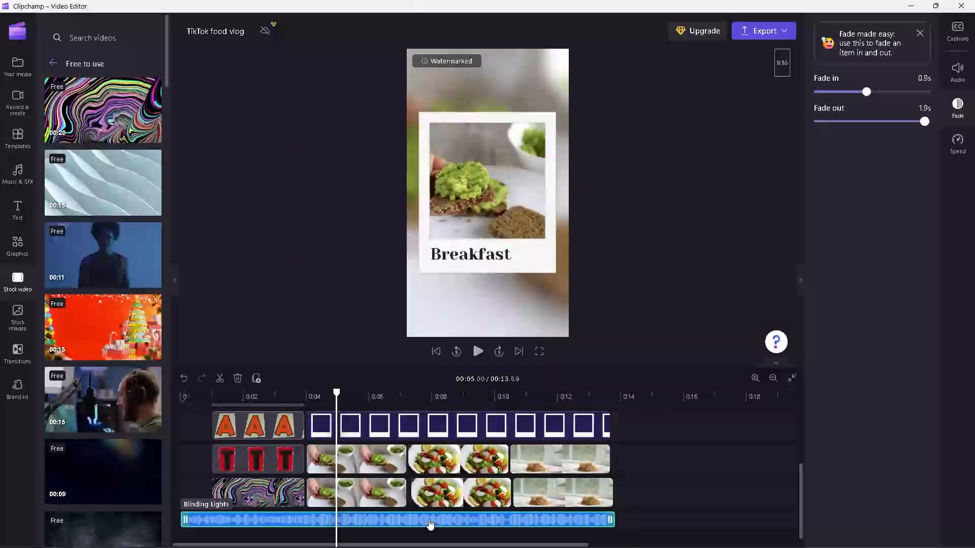
key("Delete")
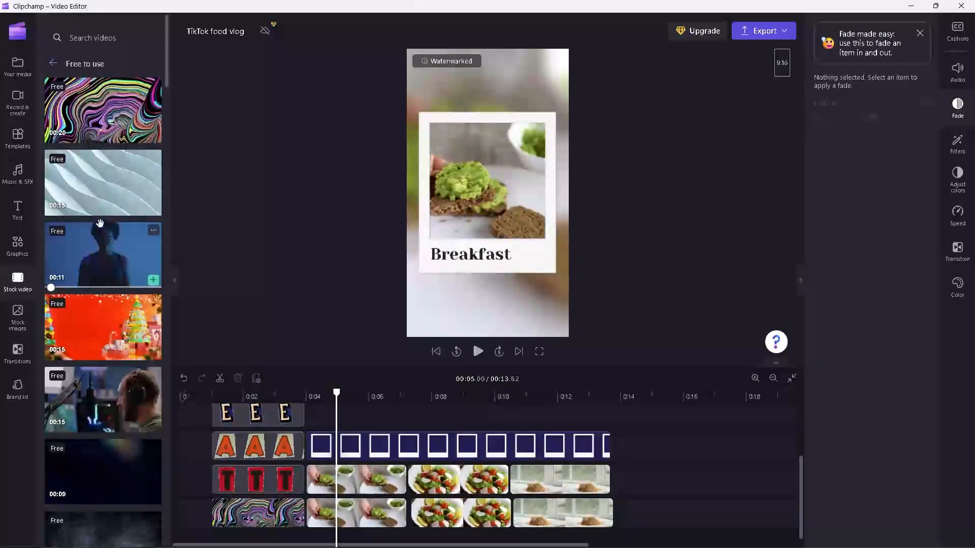
mouse_move(128, 447)
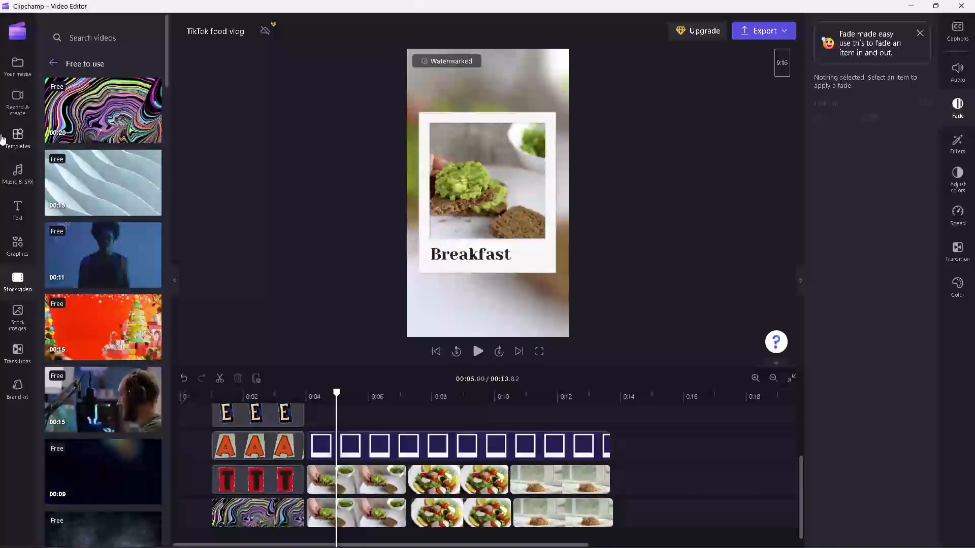
left_click(23, 172)
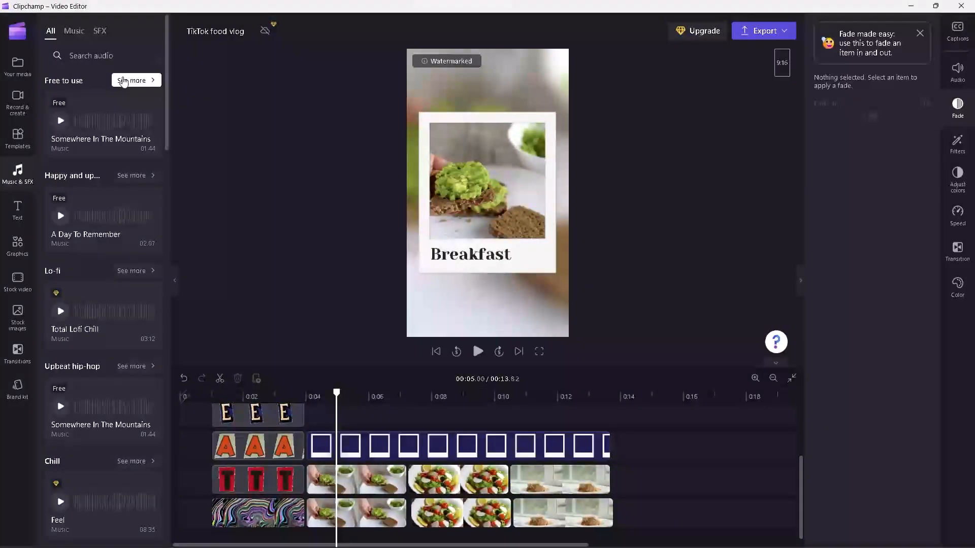
left_click(123, 80)
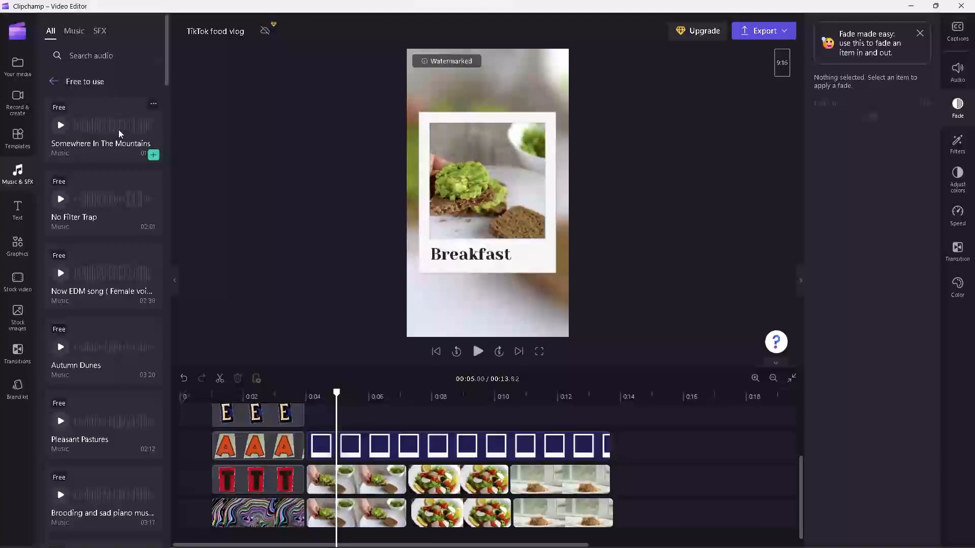
mouse_move(112, 116)
left_mouse_down()
mouse_move(224, 113)
mouse_move(278, 135)
mouse_move(316, 279)
mouse_move(351, 542)
left_mouse_up()
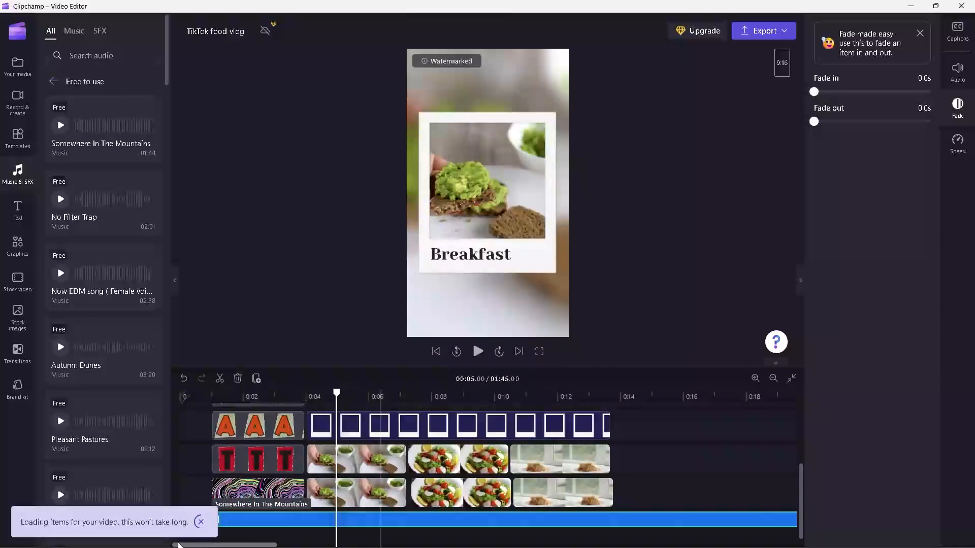
left_click_drag(350, 520, 274, 522)
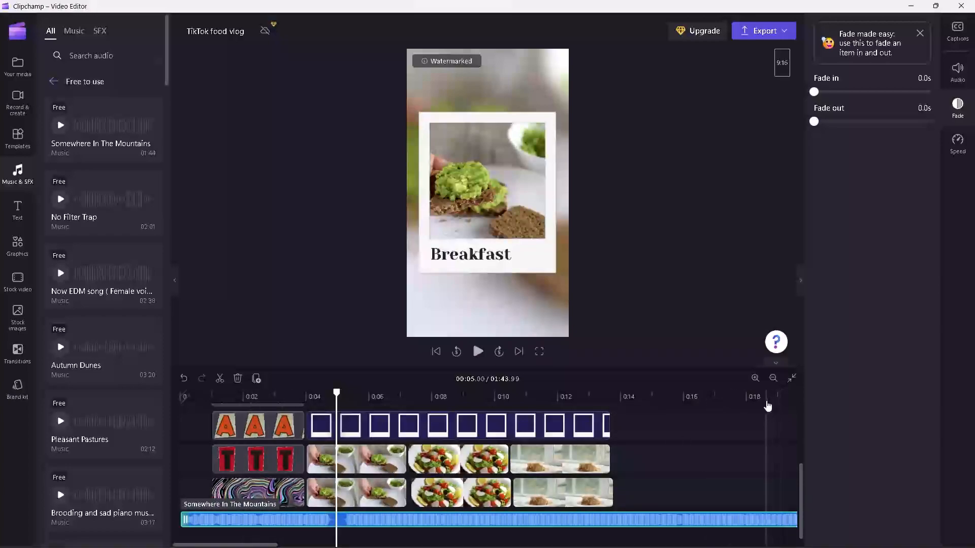
Trim the "Somewhere In The Mountains" track to end with the last video clip and start with the EAT stickers at about 1 second.
left_click(773, 379)
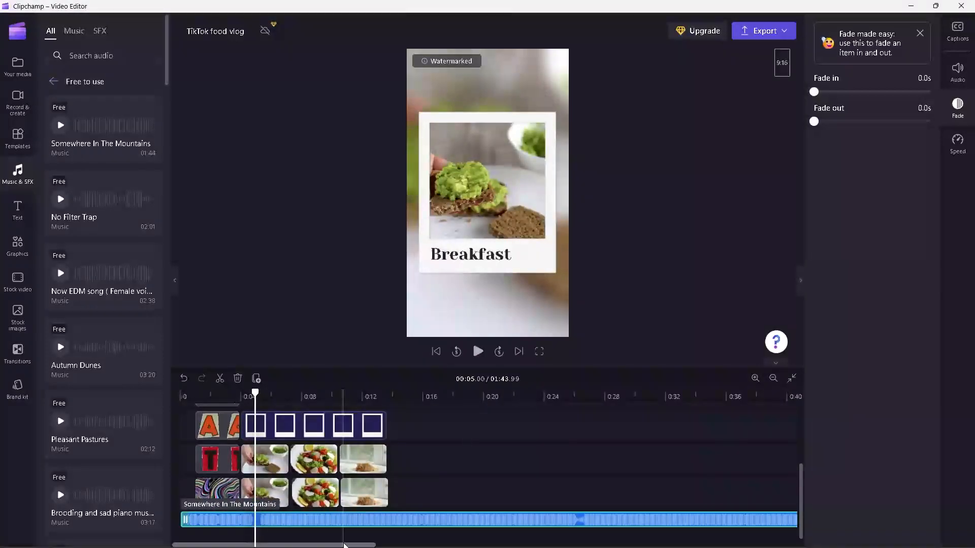
left_click_drag(346, 546, 719, 547)
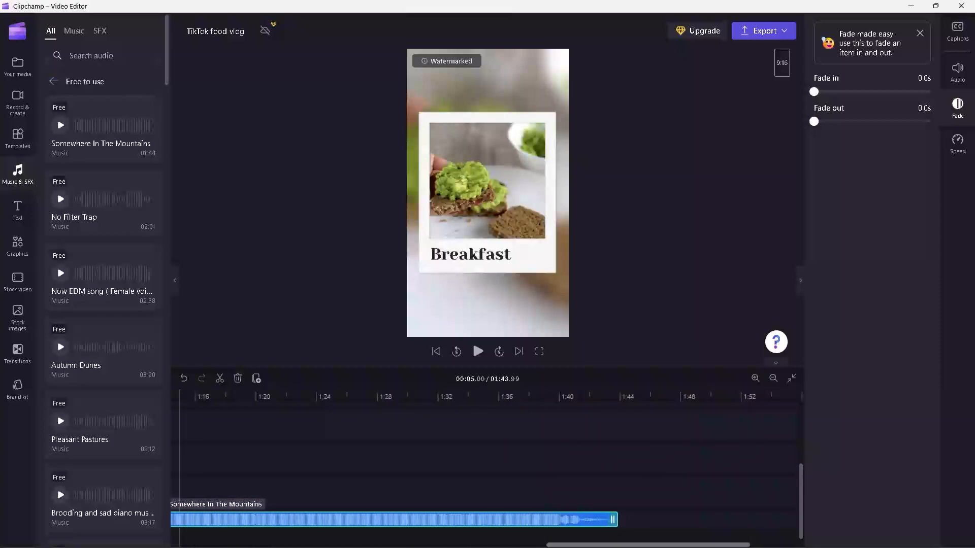
left_click_drag(612, 517, 301, 526)
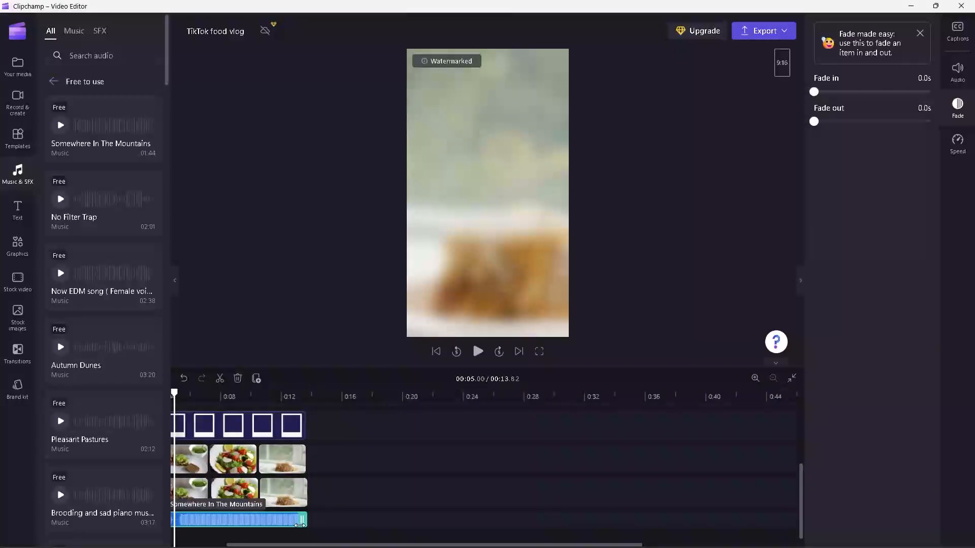
left_click(336, 480)
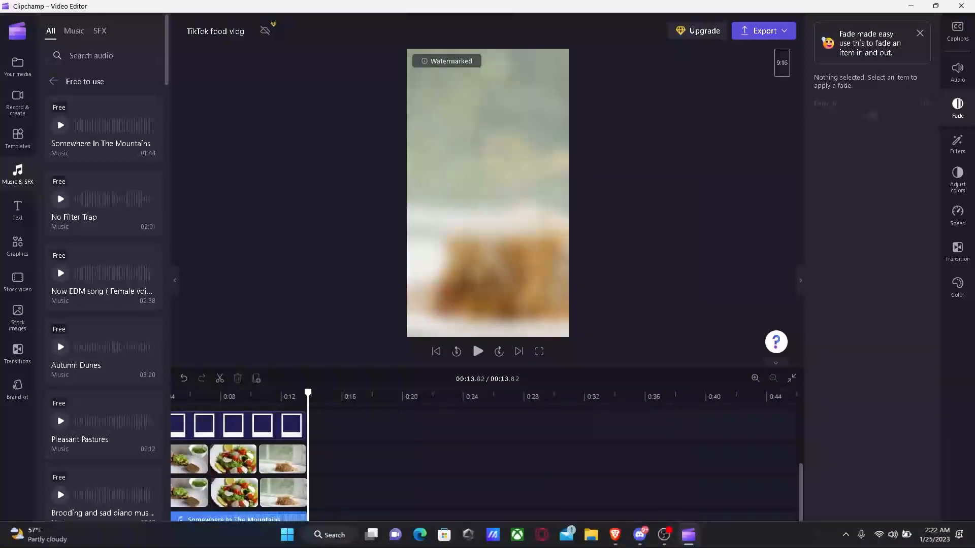
left_click_drag(352, 545, 234, 546)
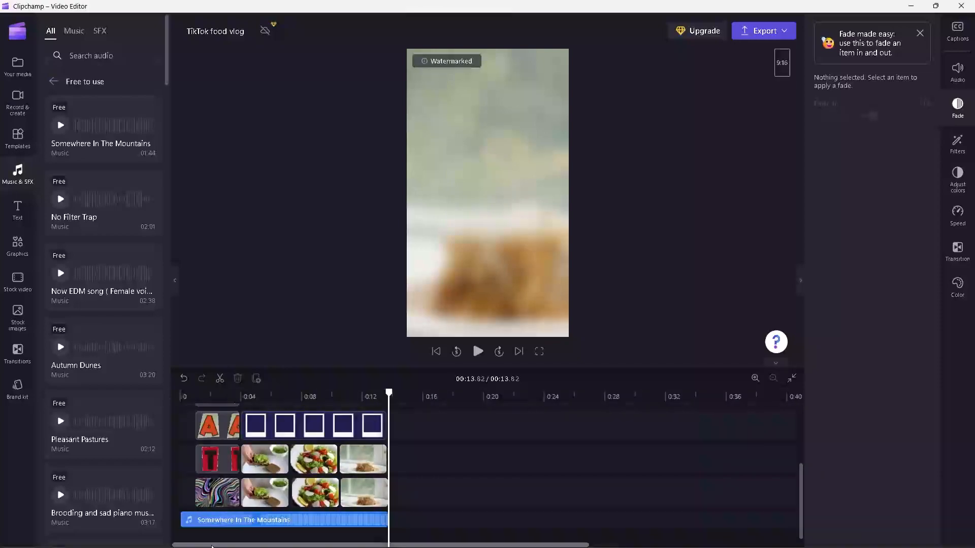
left_click_drag(186, 518, 200, 518)
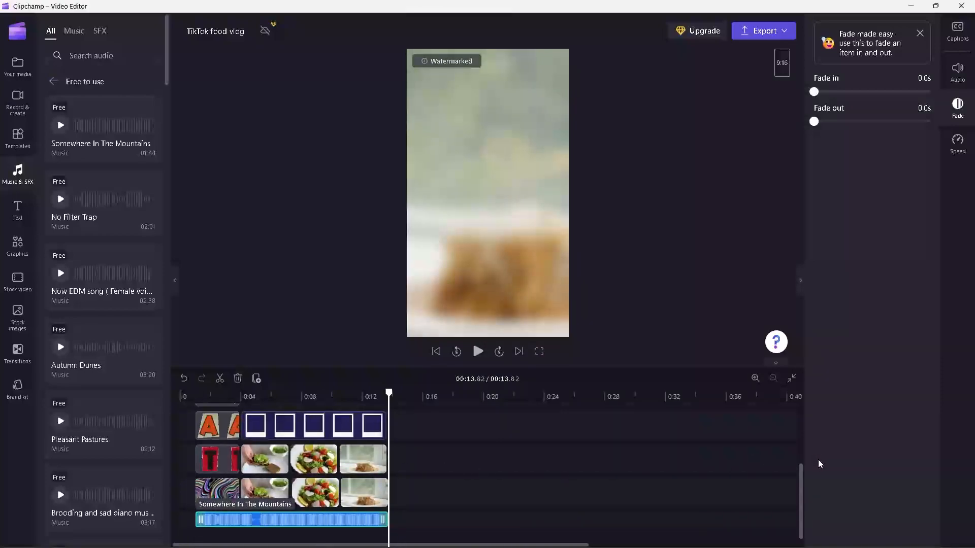
Select the timeline clips and the music together and shift them about 1 second earlier, to start at 0.
left_click_drag(800, 478, 799, 394)
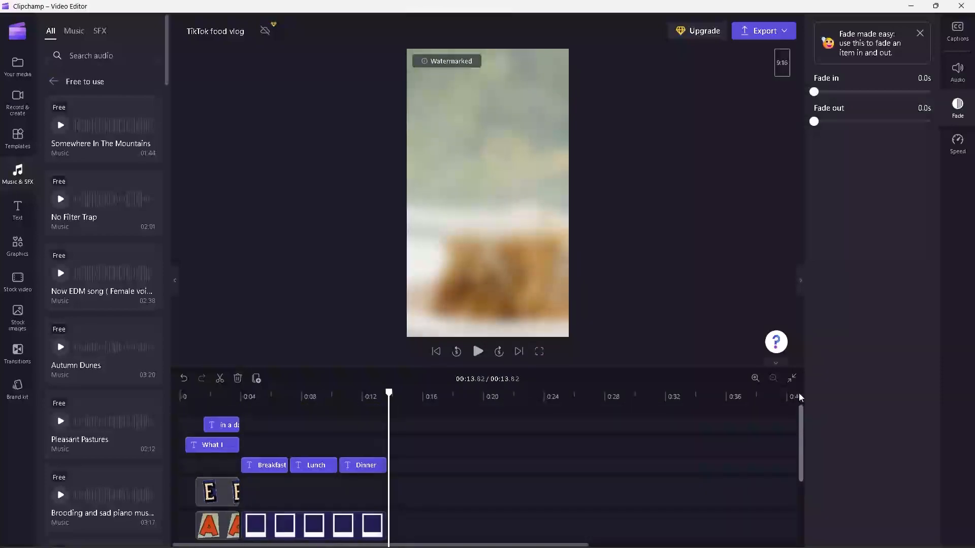
left_click_drag(395, 423, 186, 523)
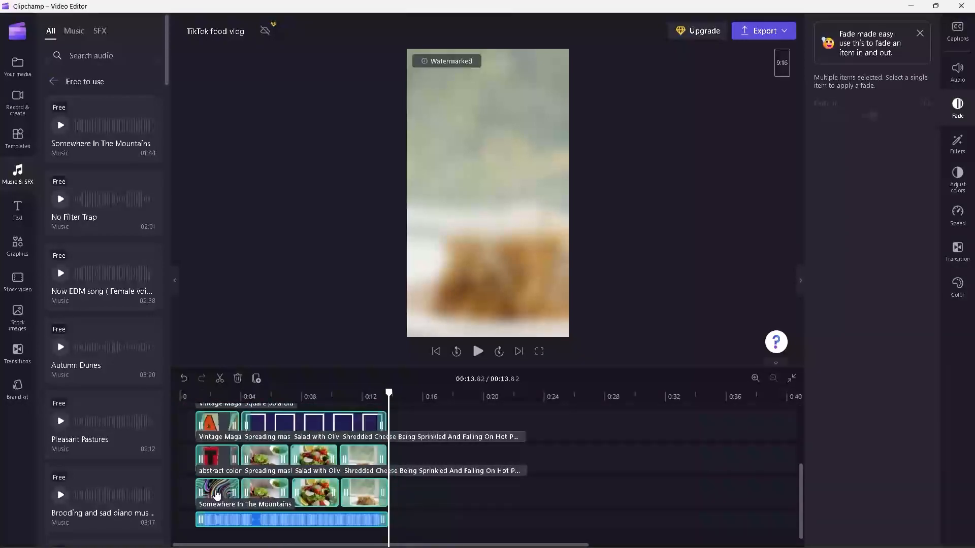
mouse_move(218, 493)
left_mouse_down()
mouse_move(183, 493)
mouse_move(208, 457)
mouse_move(200, 488)
left_mouse_up()
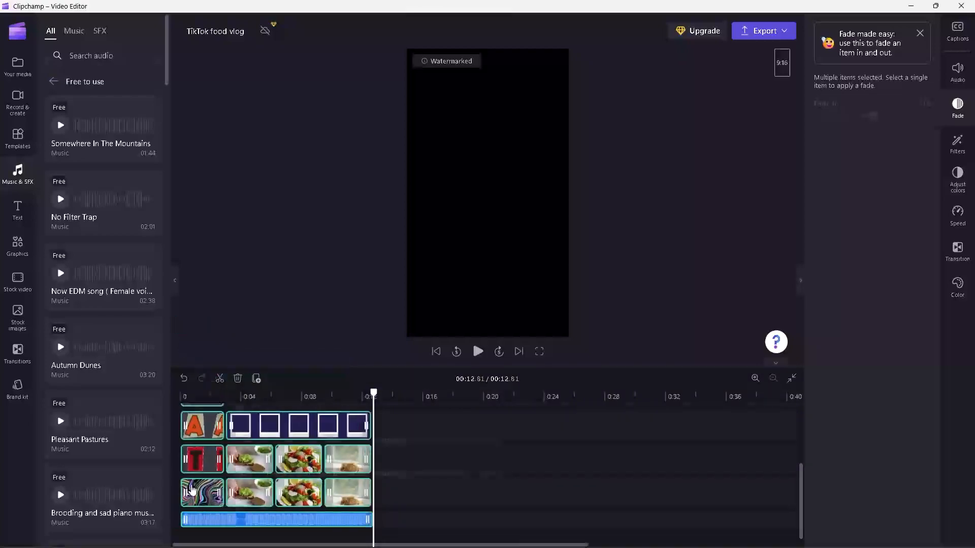
left_click(710, 459)
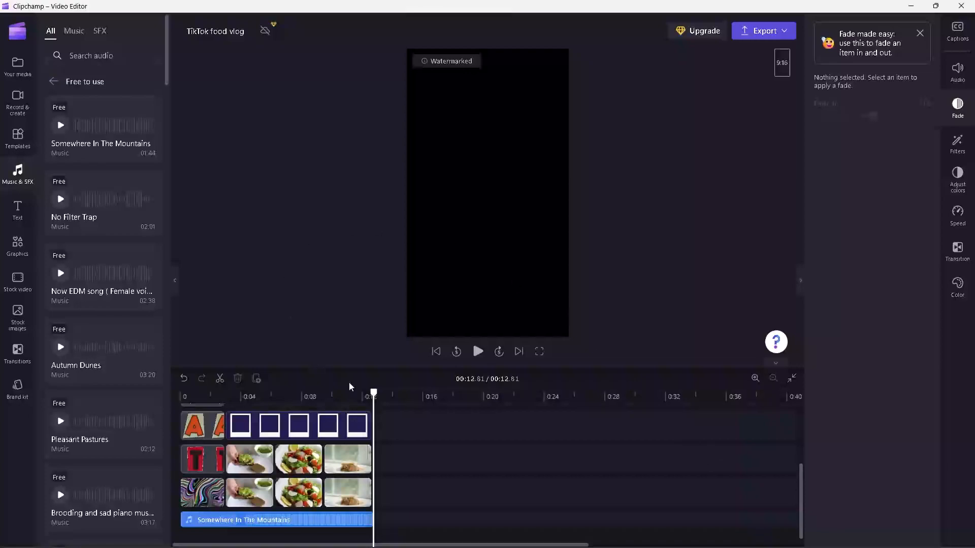
Export the video in 720p watermarked quality.
left_click(774, 33)
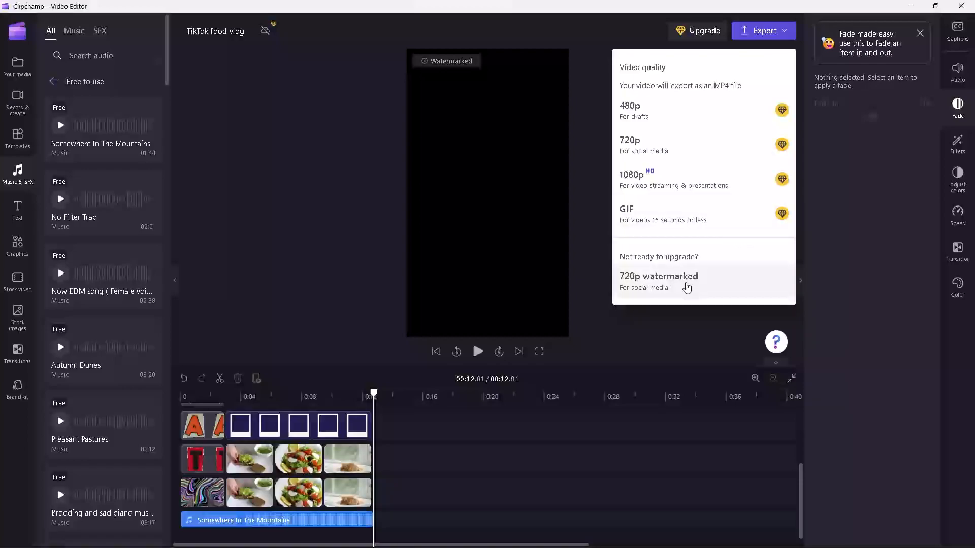
left_click(687, 287)
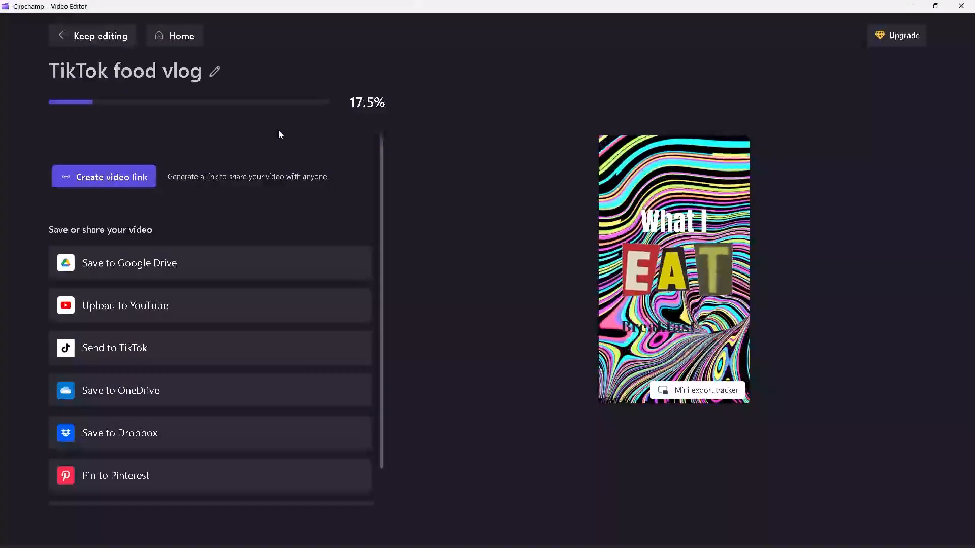